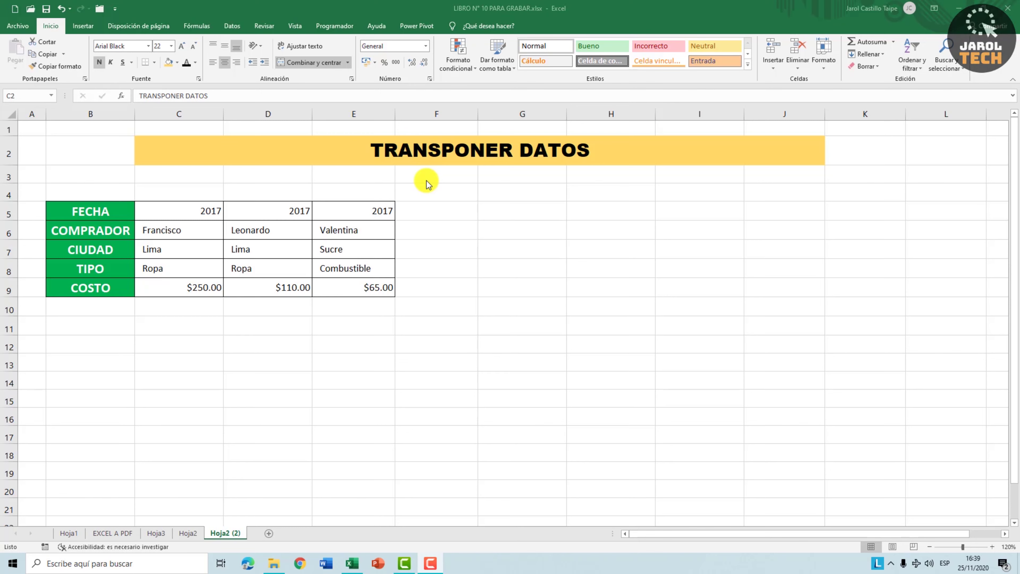
Step: Highlight parts of the vertical table B5:E9: header labels, the FECHA row and the data values
left_click(438, 155)
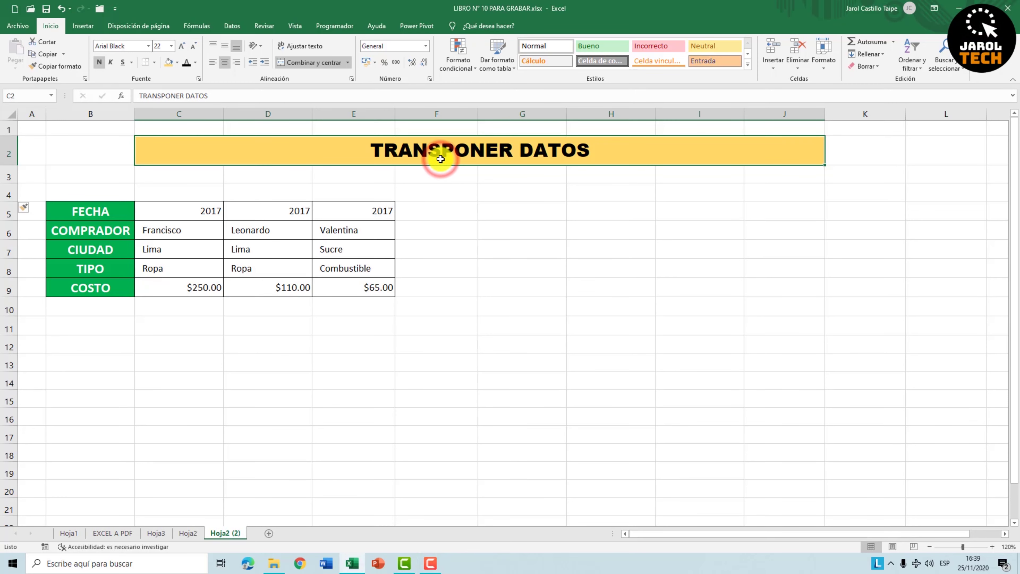
left_click_drag(91, 211, 331, 286)
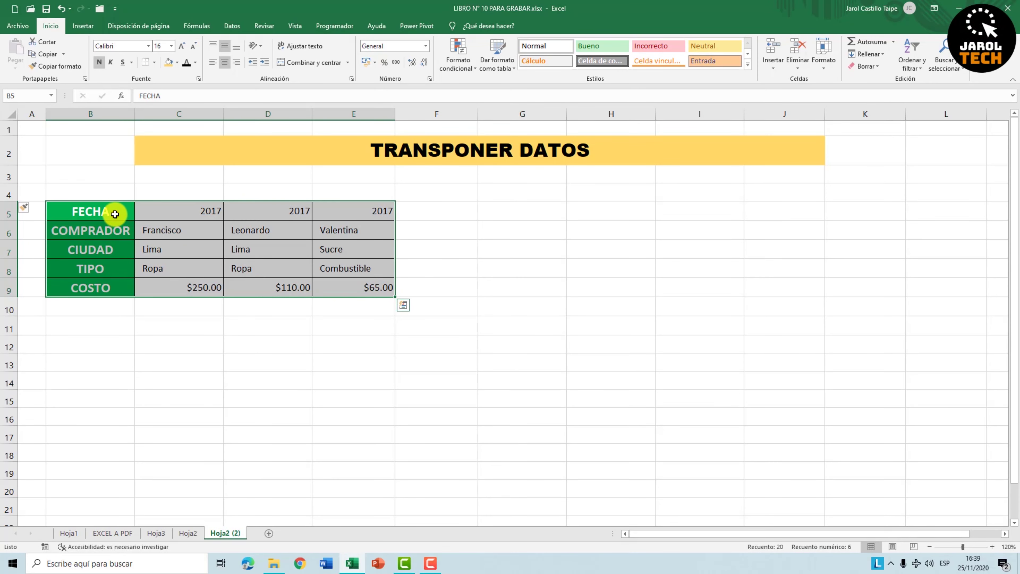
left_click_drag(114, 213, 124, 292)
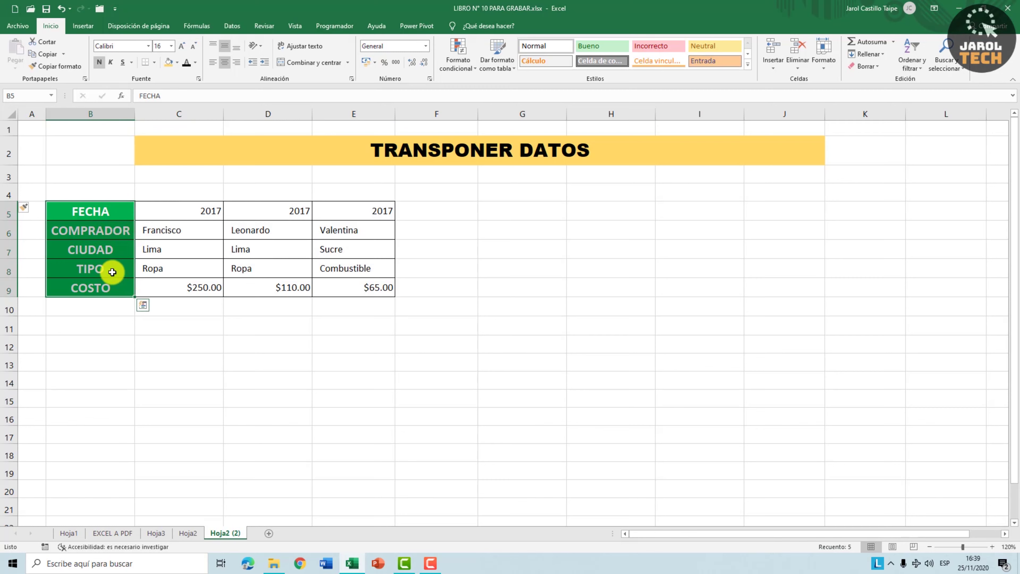
left_click_drag(107, 211, 344, 220)
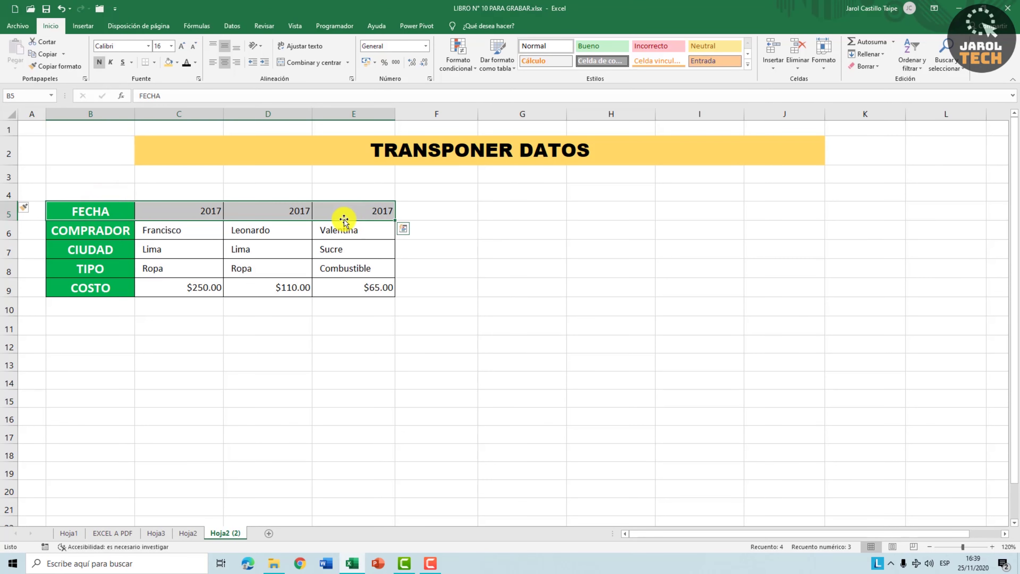
left_click_drag(118, 235, 350, 292)
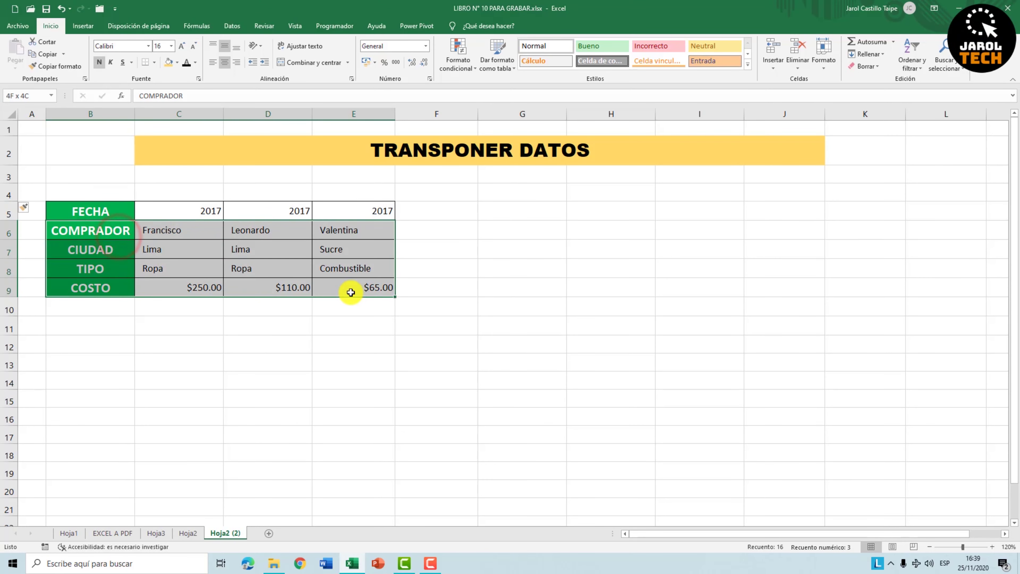
left_click_drag(193, 209, 370, 285)
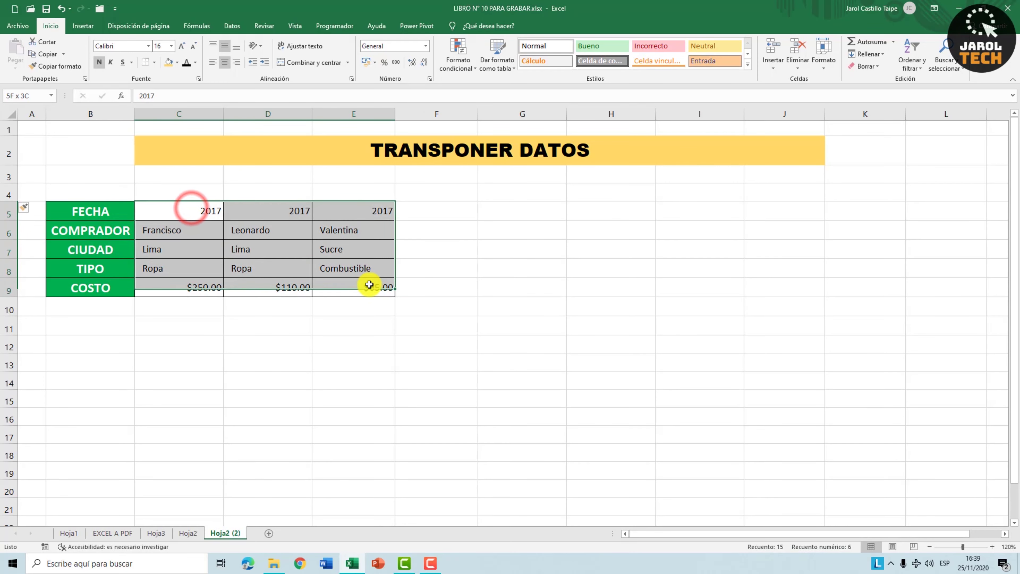
left_click(202, 246)
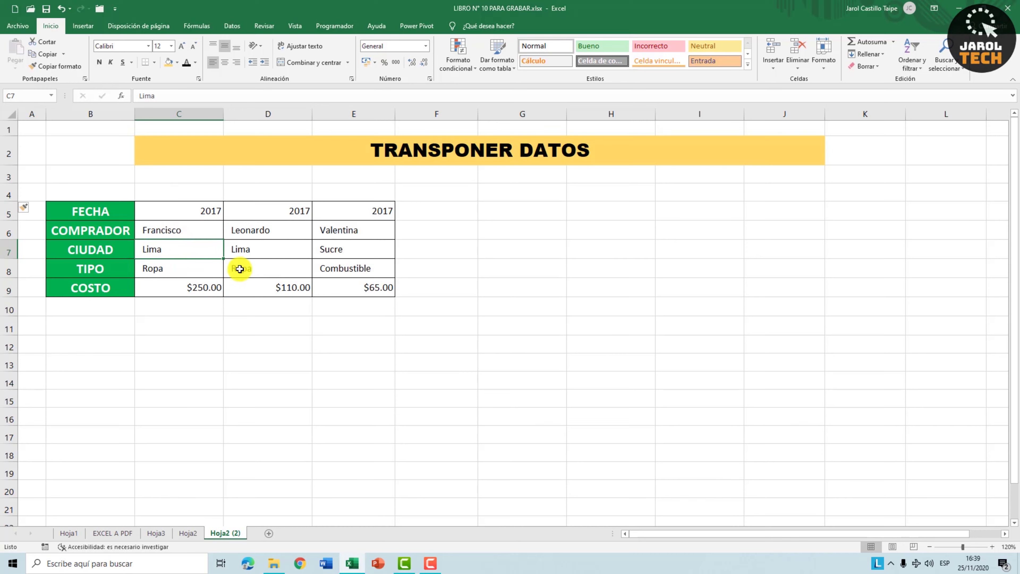
Step: Copy the whole table B5:E9 and choose B11 as the paste destination
left_click_drag(115, 218, 352, 290)
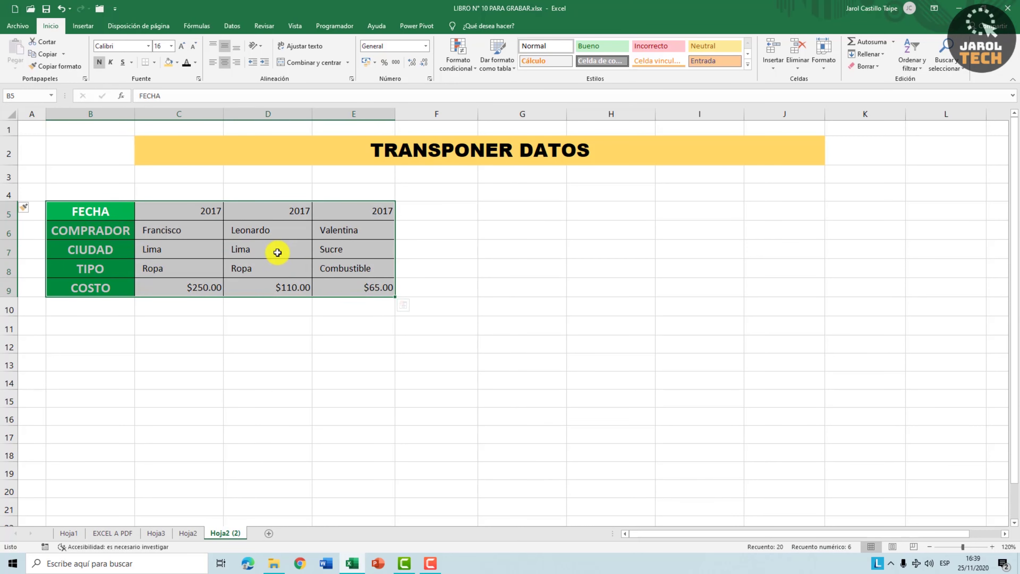
key("ctrl+c")
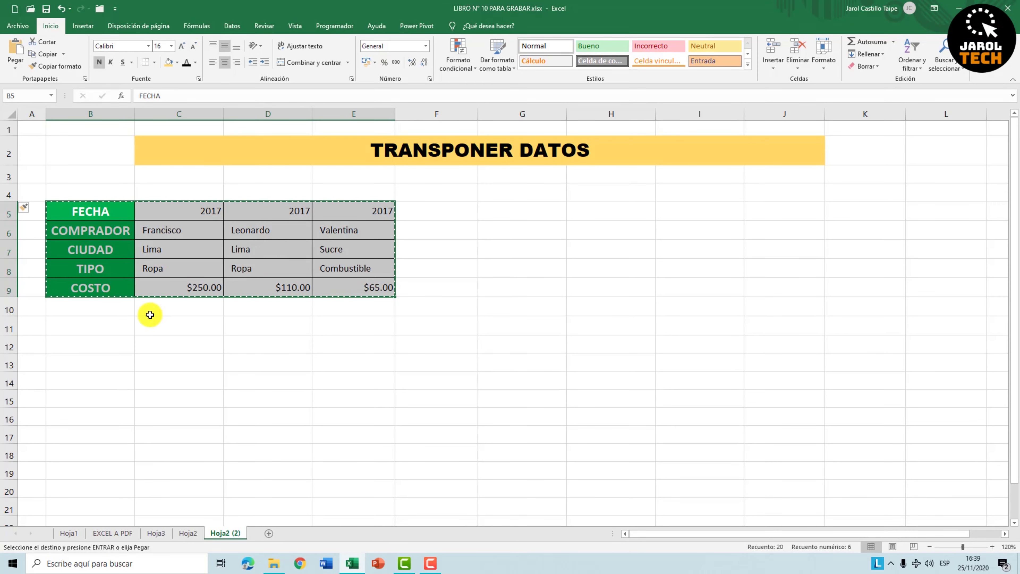
left_click(121, 326)
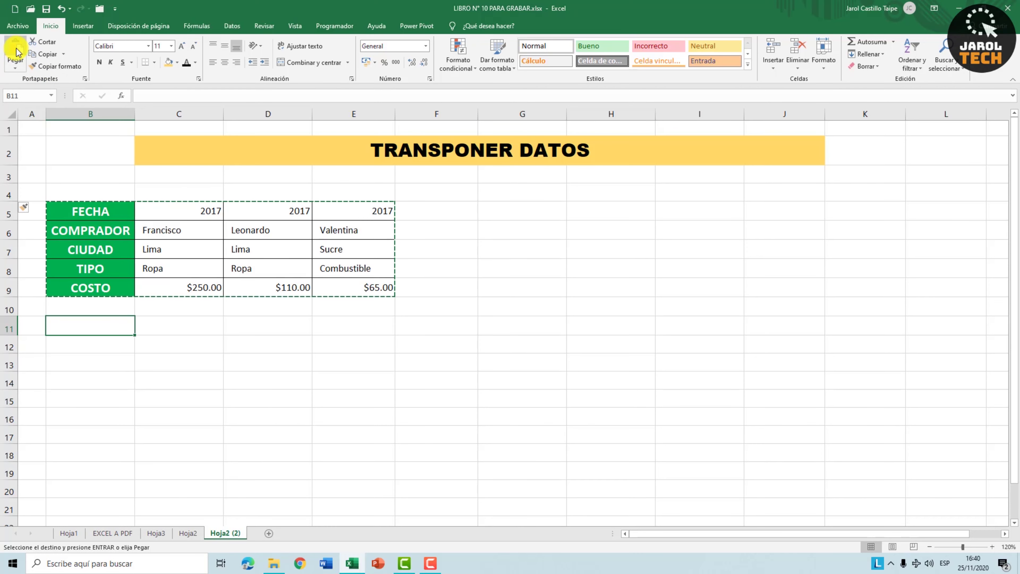
left_click(16, 66)
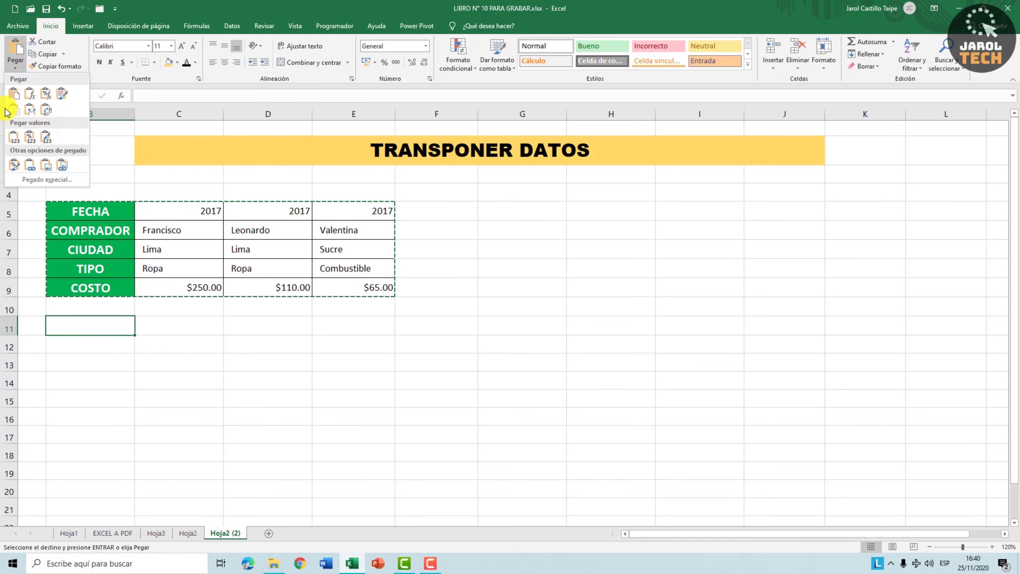
Step: Paste the table transposed at B11, with headers FECHA, COMPRADOR, CIUDAD, TIPO, COSTO across row 11
left_click(47, 114)
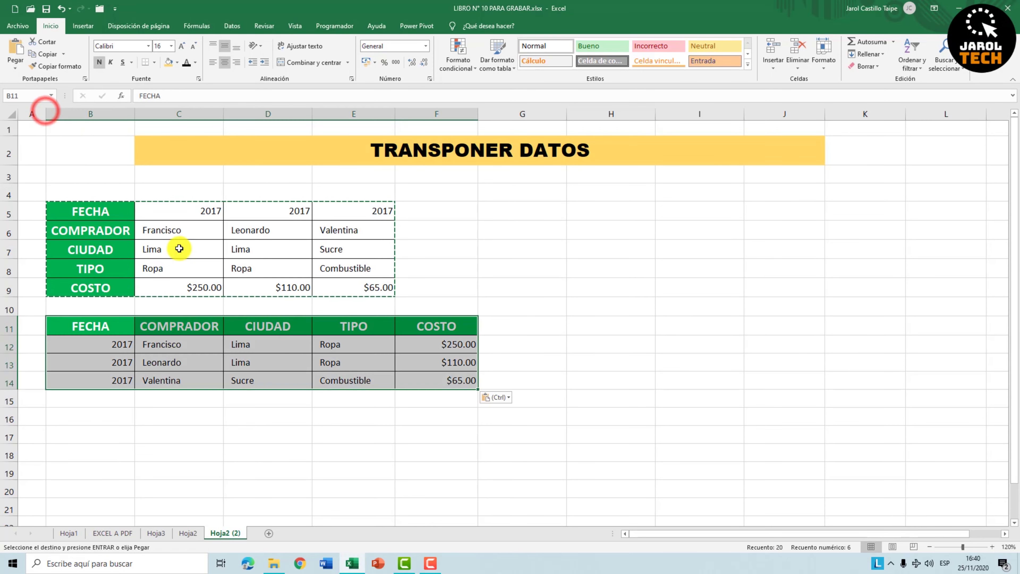
left_click(153, 326)
left_click(104, 327)
left_click(178, 326)
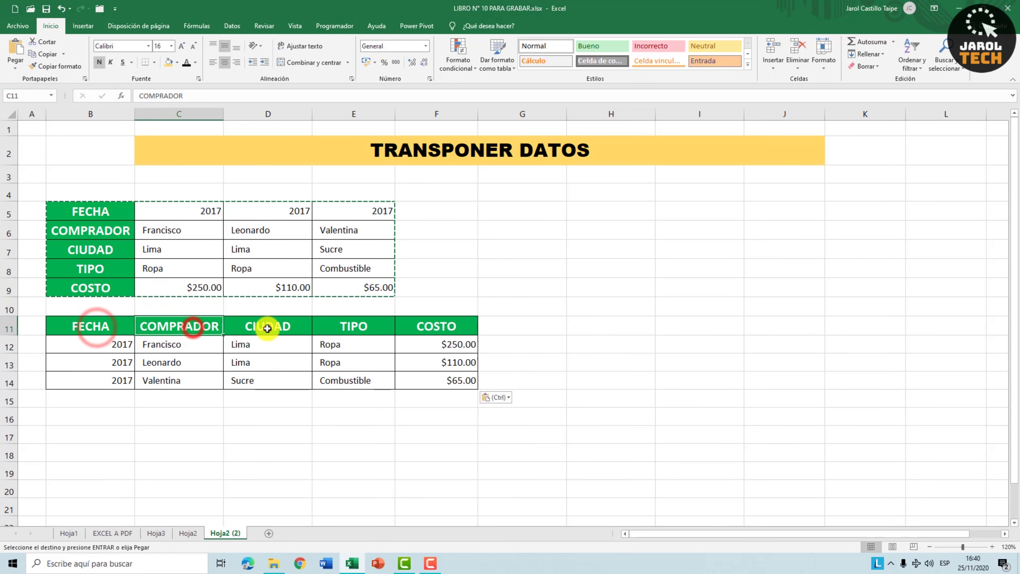
left_click(267, 327)
left_click(367, 332)
left_click(429, 331)
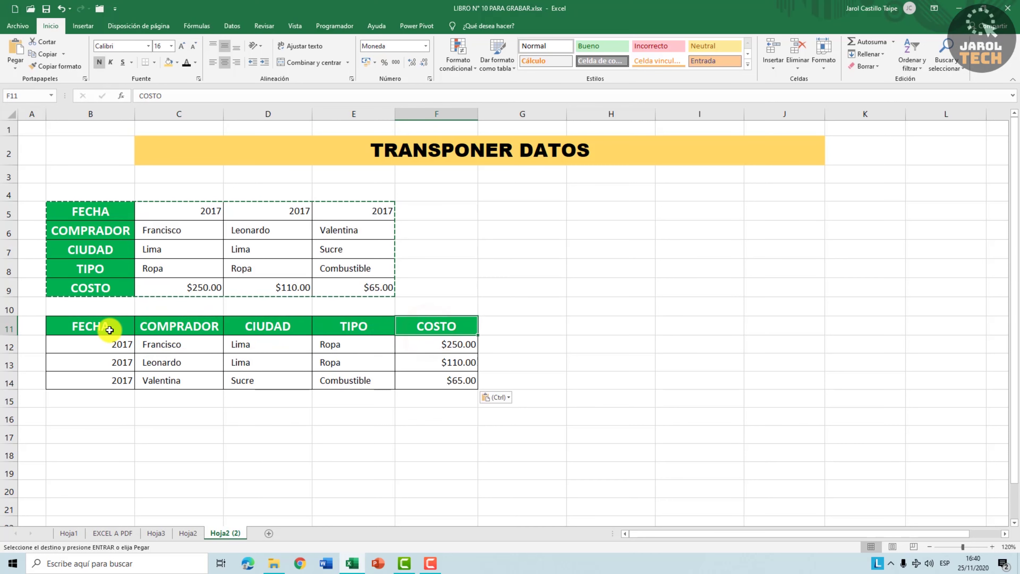
Step: Compare original and transposed cell positions, such as Francisco and Ropa, across both tables
left_click_drag(102, 327, 452, 322)
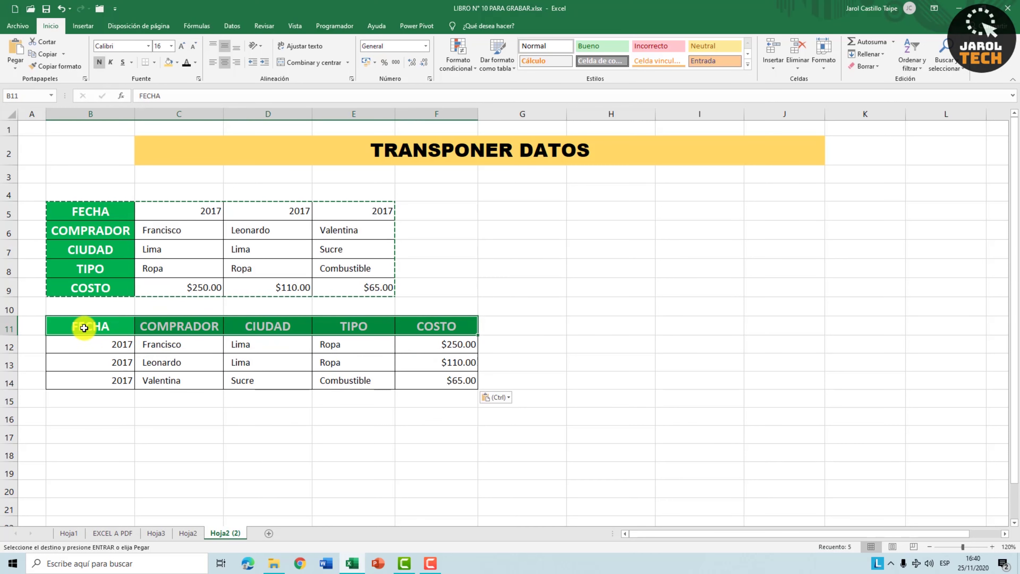
left_click_drag(80, 328, 107, 380)
left_click(179, 267)
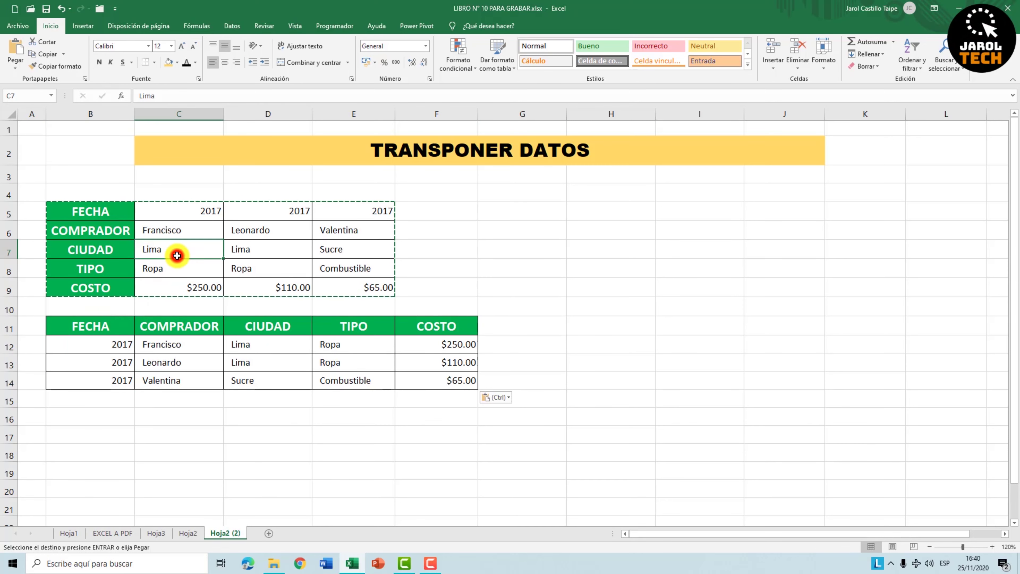
left_click(188, 343)
left_click(182, 259)
left_click(186, 346)
left_click(182, 260)
left_click(178, 349)
Step: Select the transposed table B11:F14 and go through its header row
left_click_drag(114, 324, 396, 367)
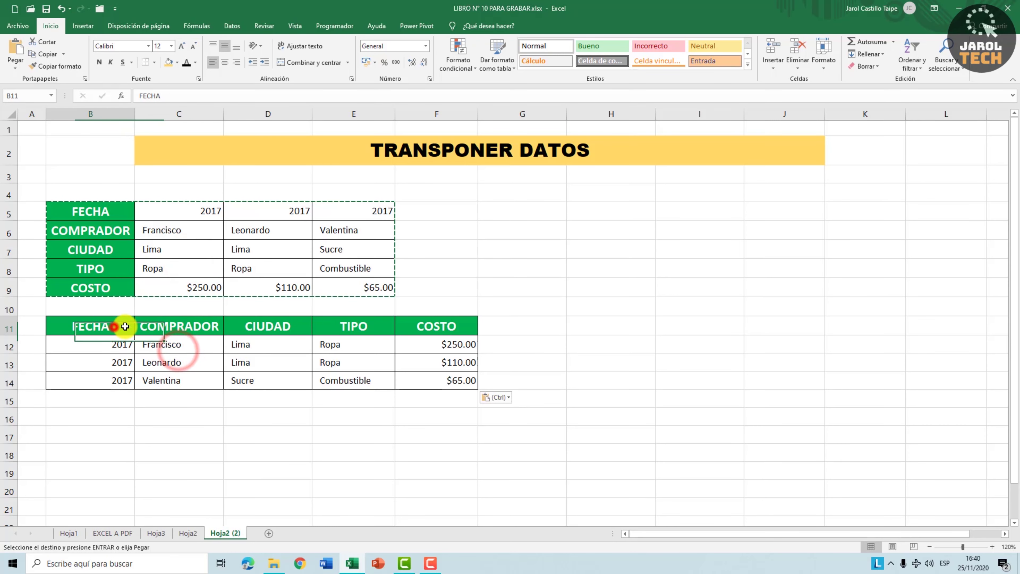
left_click(152, 326)
left_click(100, 326)
left_click(234, 325)
left_click(287, 329)
left_click(343, 329)
left_click(422, 323)
Step: Select the new header and data rows, then reselect B5:E9 and pick B16 as the next output
left_click_drag(101, 324, 420, 317)
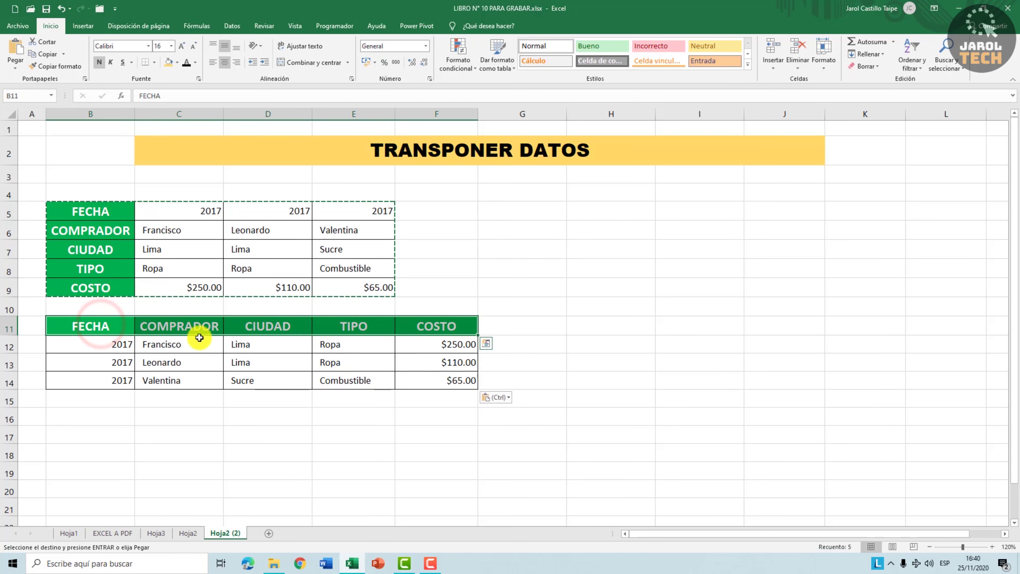
left_click_drag(112, 347, 418, 384)
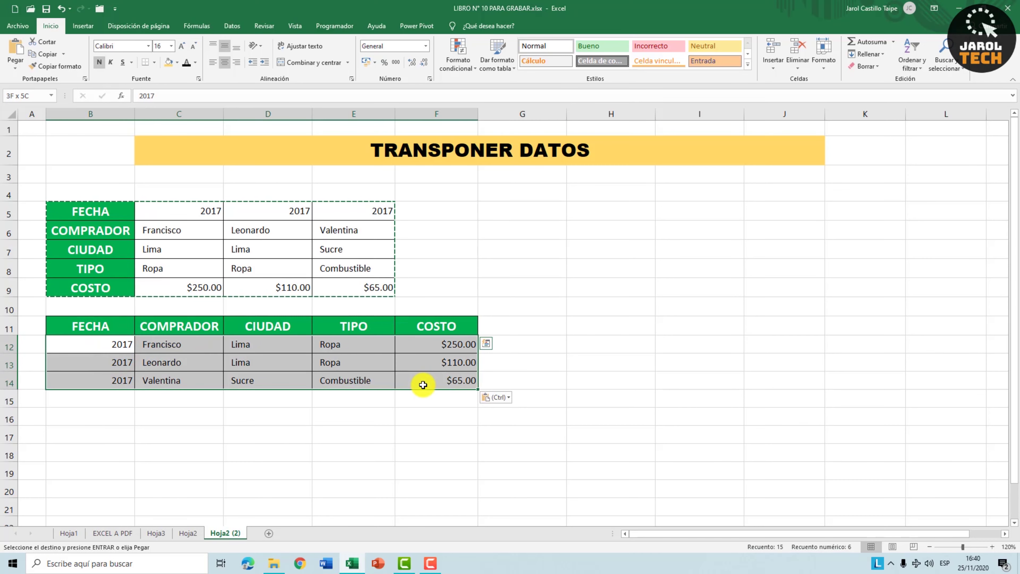
left_click(109, 349)
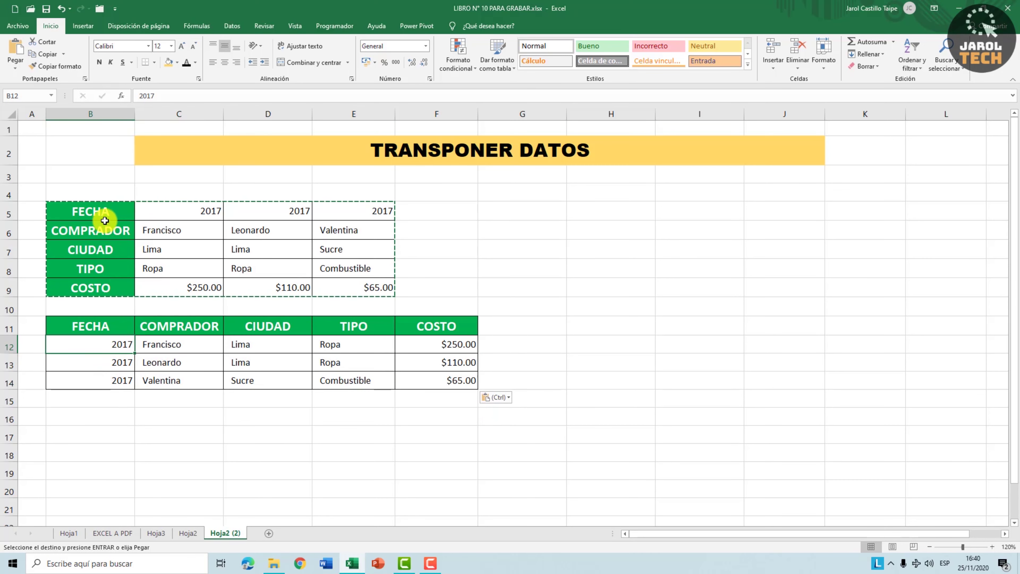
left_click_drag(106, 211, 382, 290)
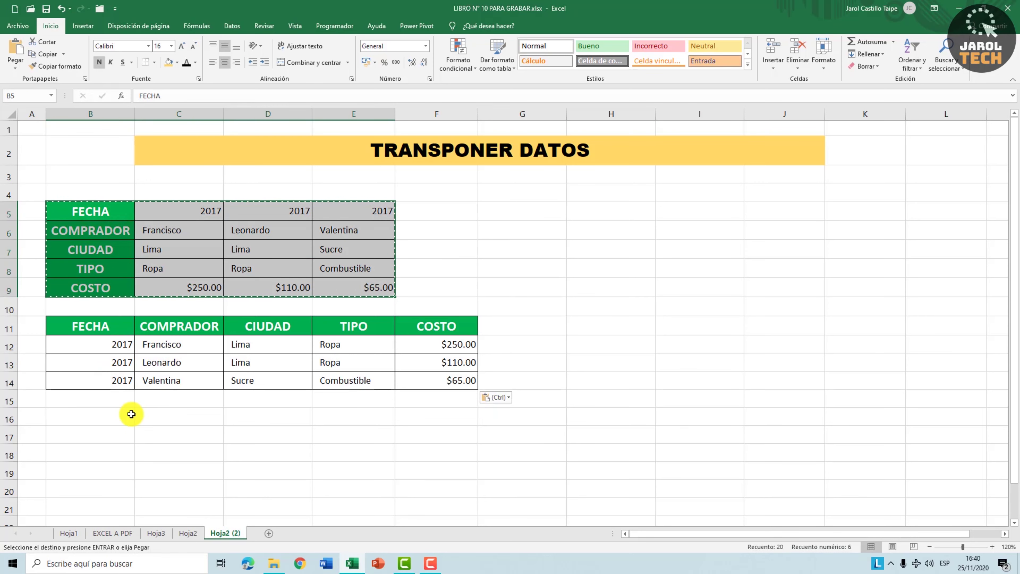
left_click(104, 421)
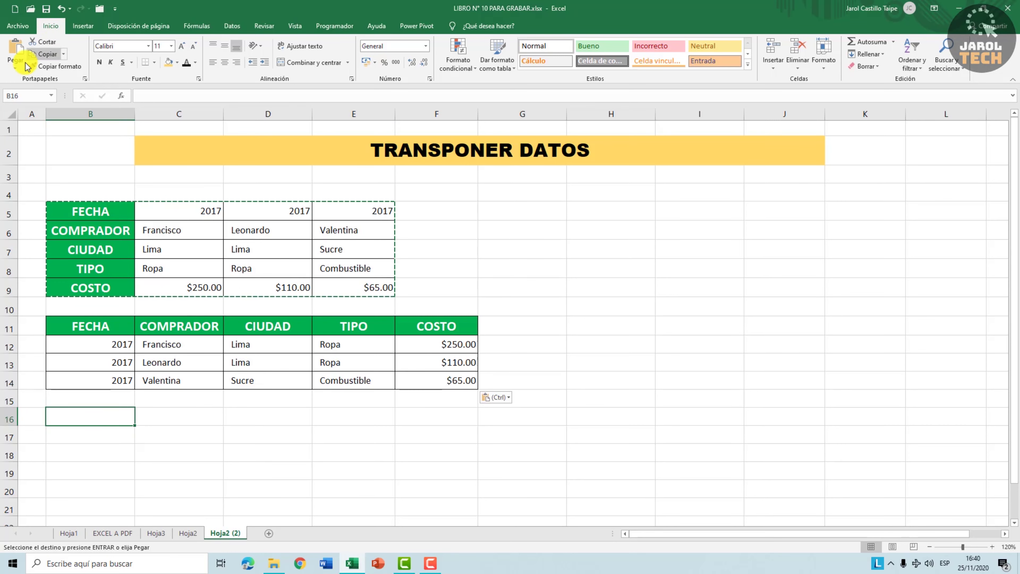
Step: Paste the copied table at B16 through Pegado especial with Transponer ticked
left_click(17, 68)
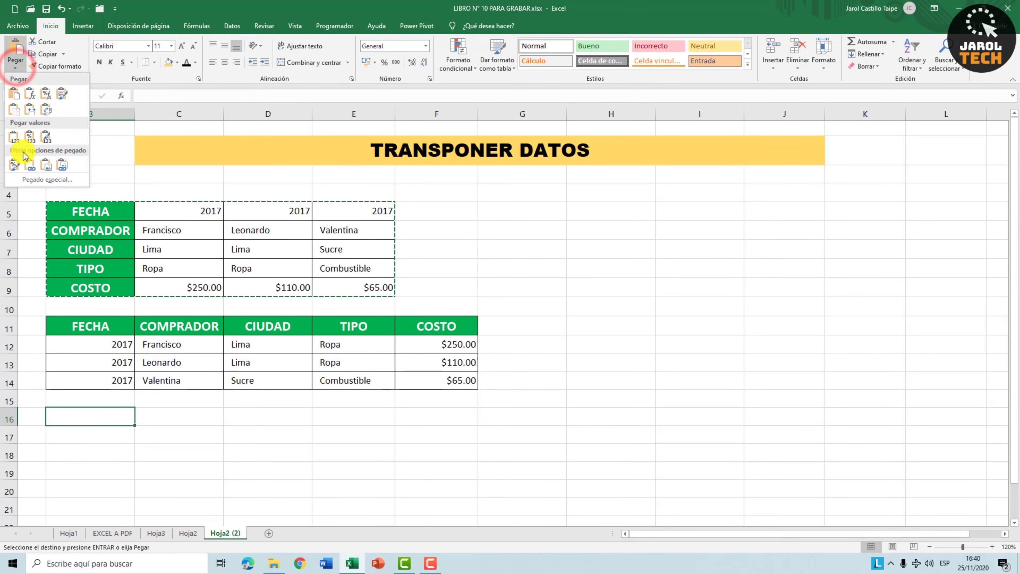
left_click(47, 180)
left_click_drag(499, 249, 423, 233)
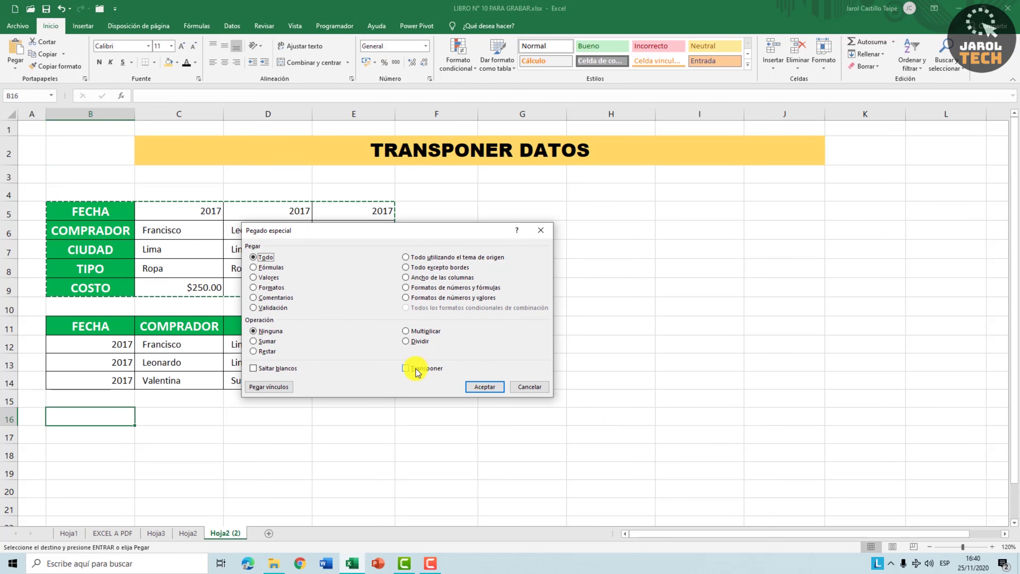
left_click(407, 369)
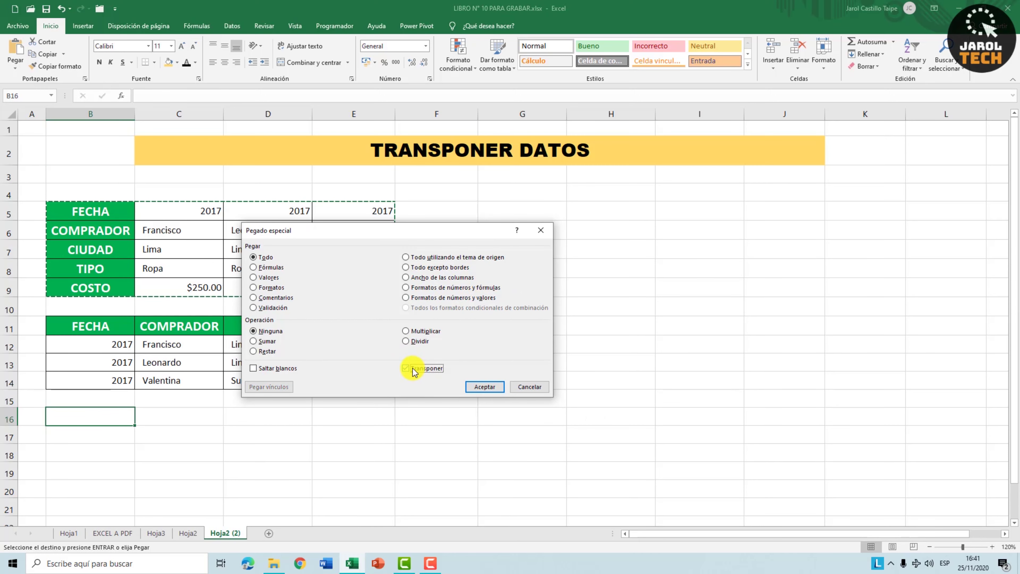
left_click(491, 388)
Step: Check the pasted header and data cells of the B16:F19 copy
left_click(128, 422)
left_click(241, 416)
left_click(356, 417)
left_click(438, 417)
left_click(241, 448)
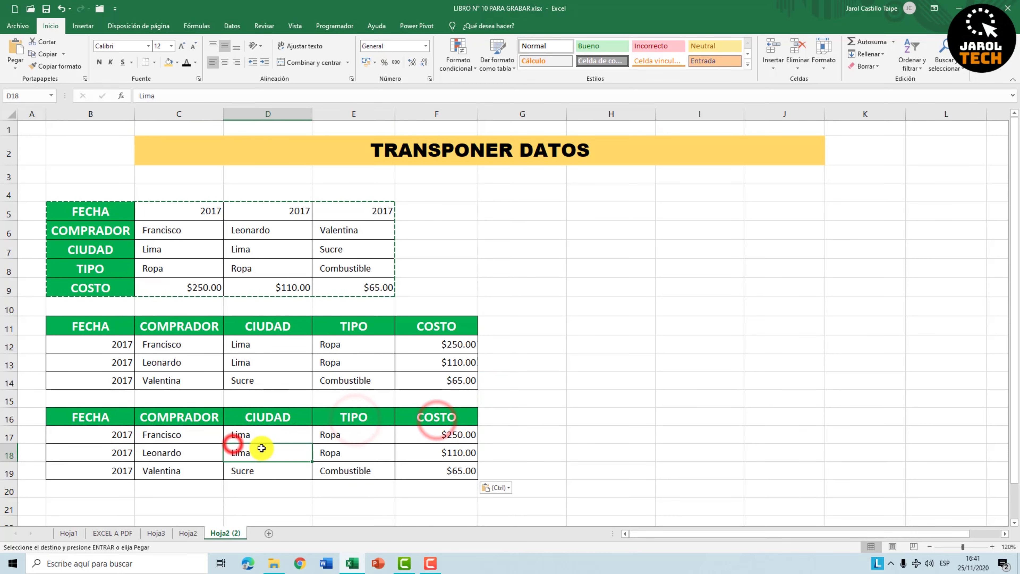
left_click(272, 433)
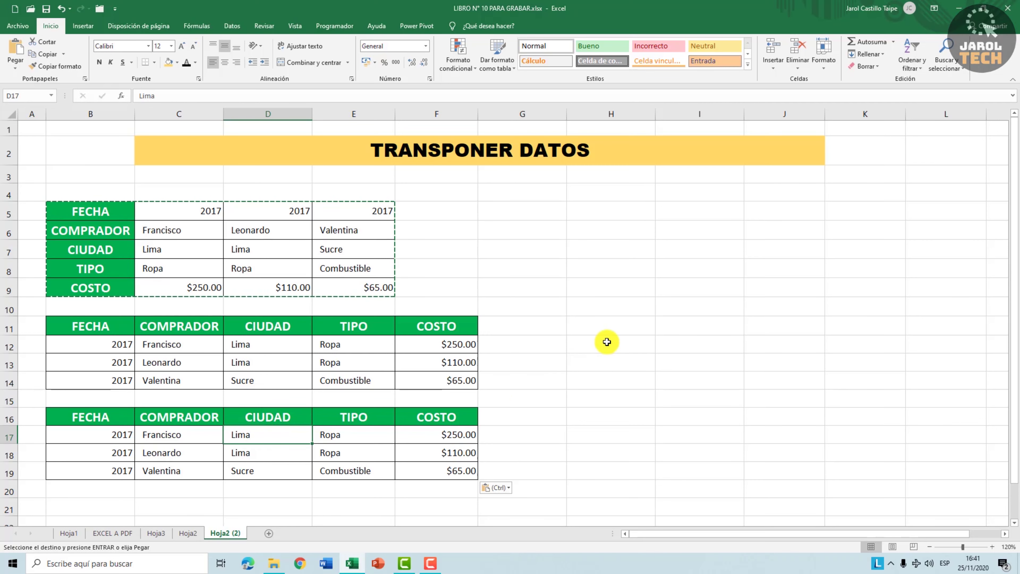
left_click(610, 323)
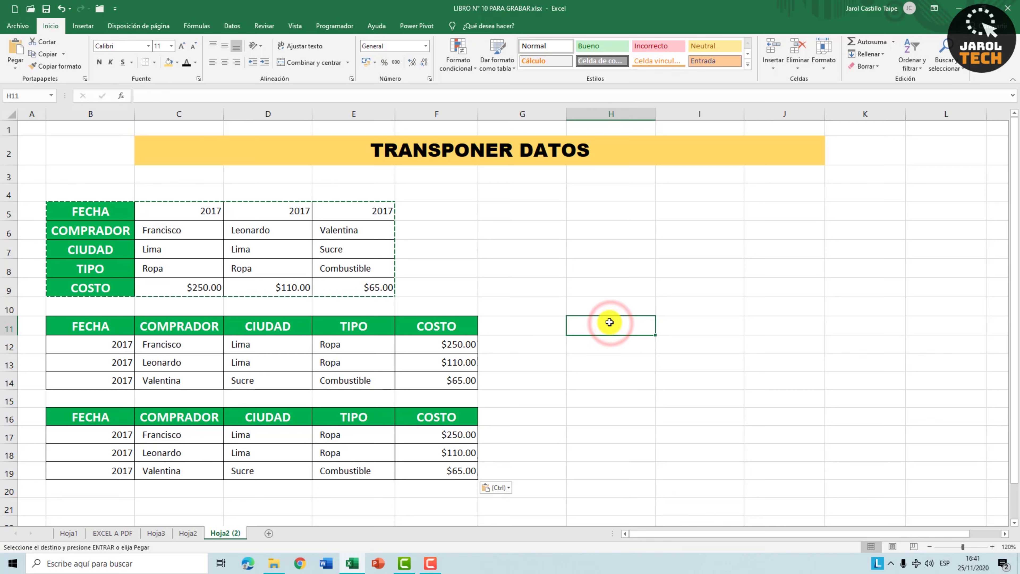
left_click(612, 323)
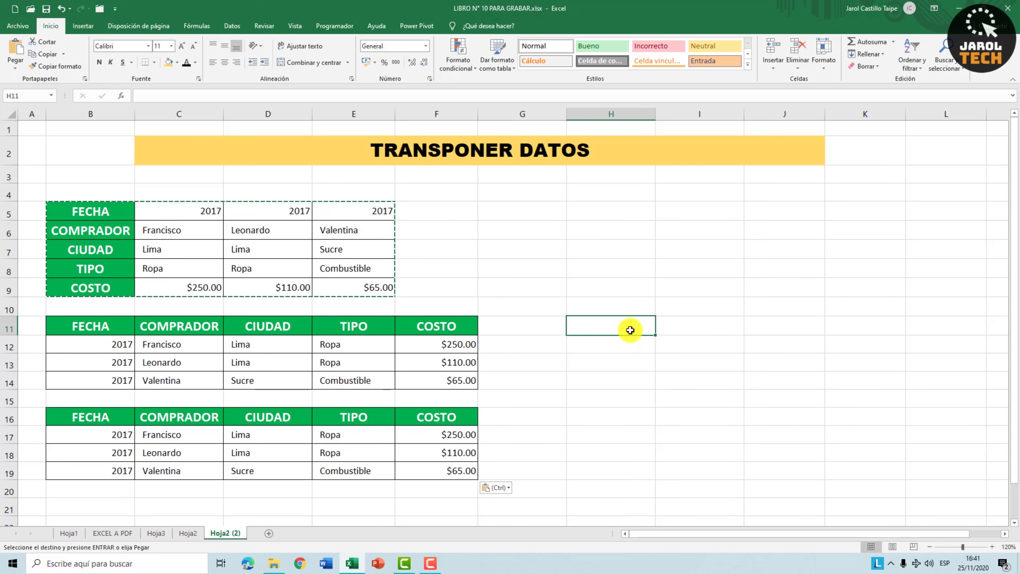
Step: Select H11:L14 and enter =TRANSPONER(B5:E9) as an array formula with Ctrl+Shift+Enter
left_click_drag(630, 330, 845, 328)
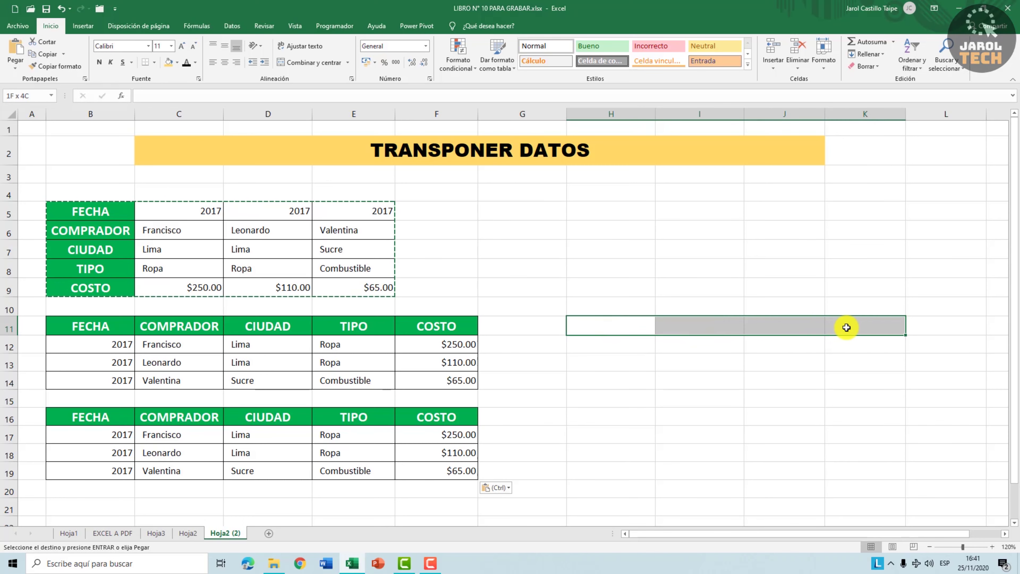
mouse_move(845, 327)
left_mouse_down()
mouse_move(946, 329)
mouse_move(946, 380)
left_mouse_up()
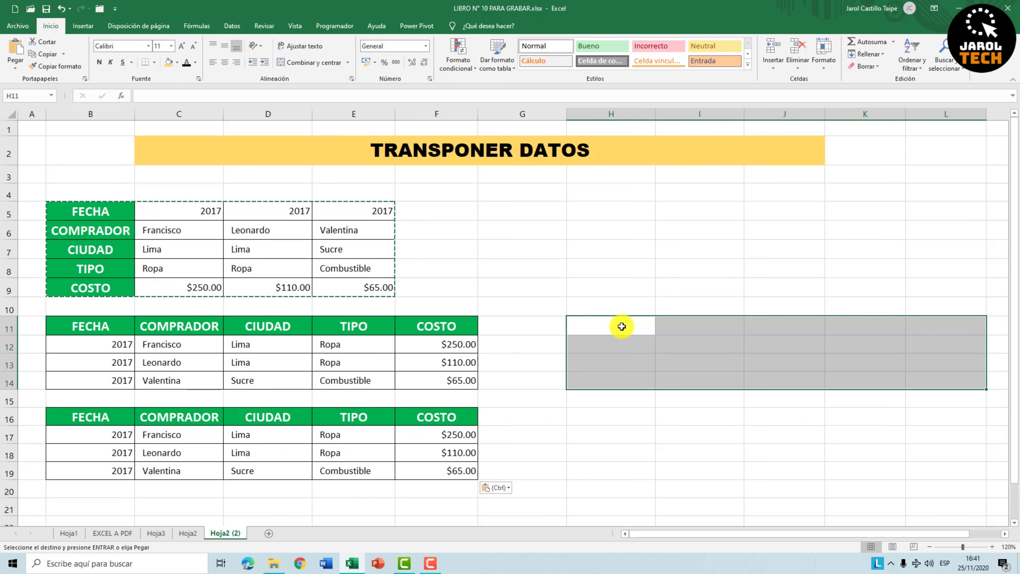
type("=TRANS")
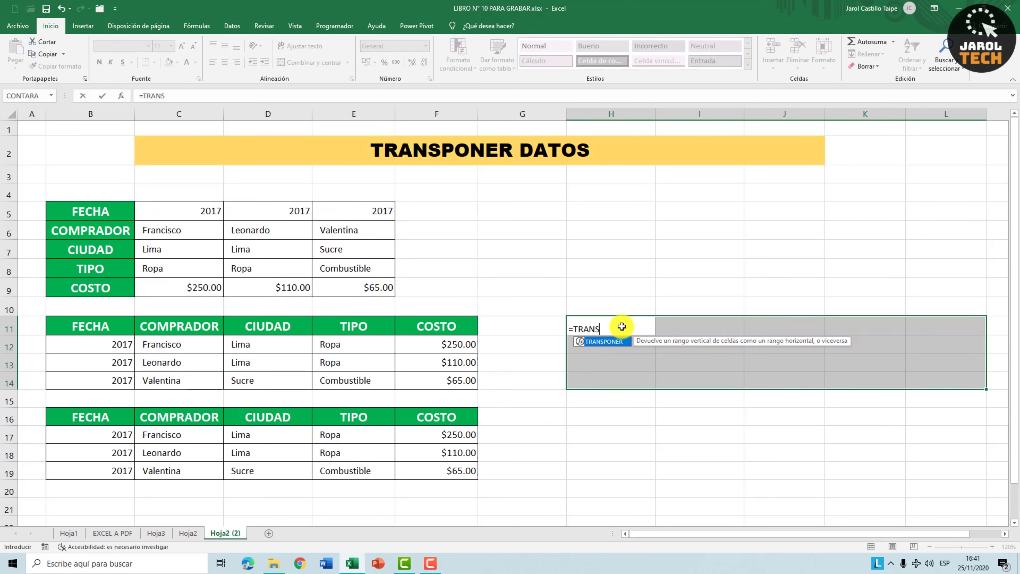
type("PONER(")
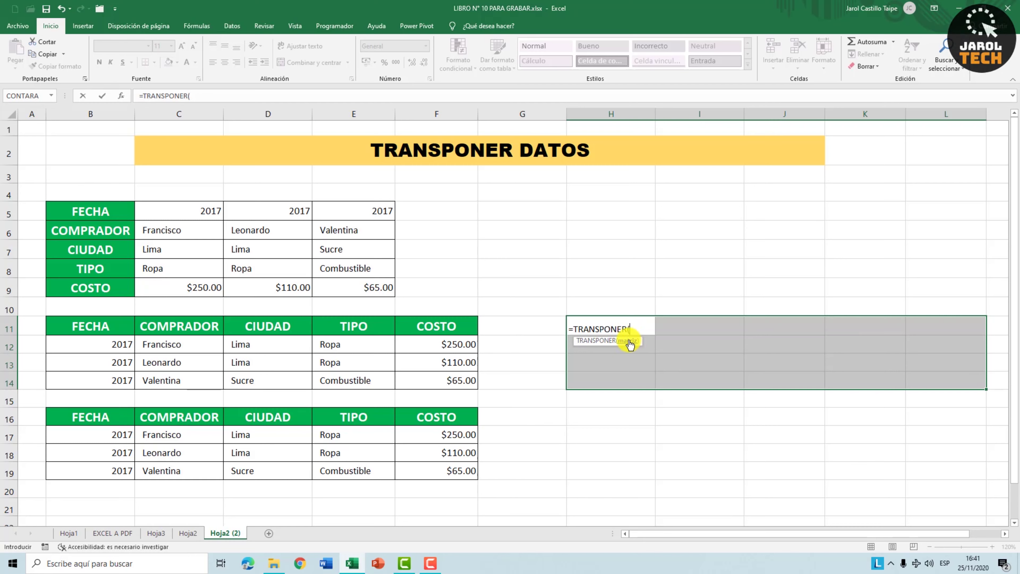
left_click_drag(107, 210, 344, 287)
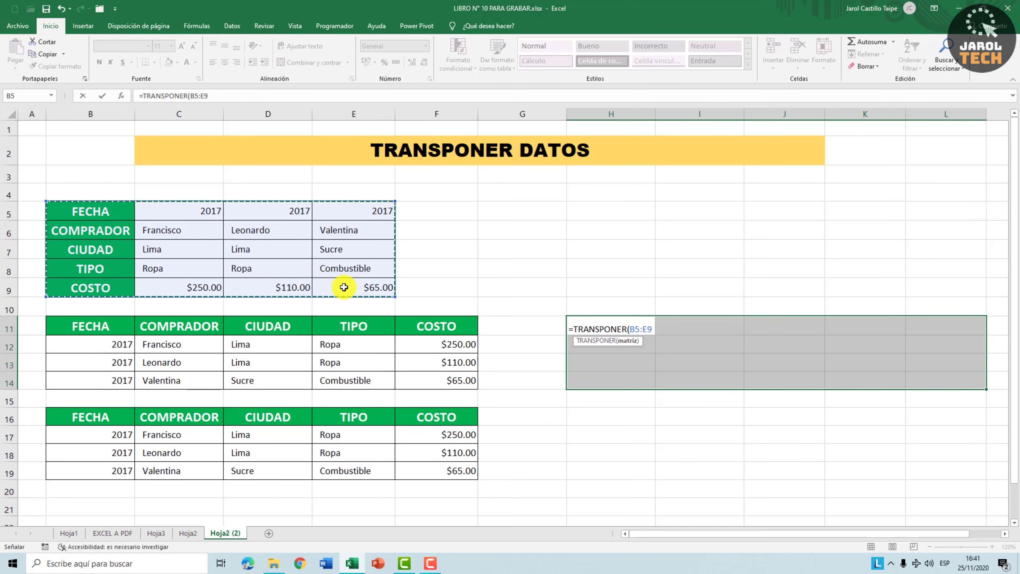
type(")")
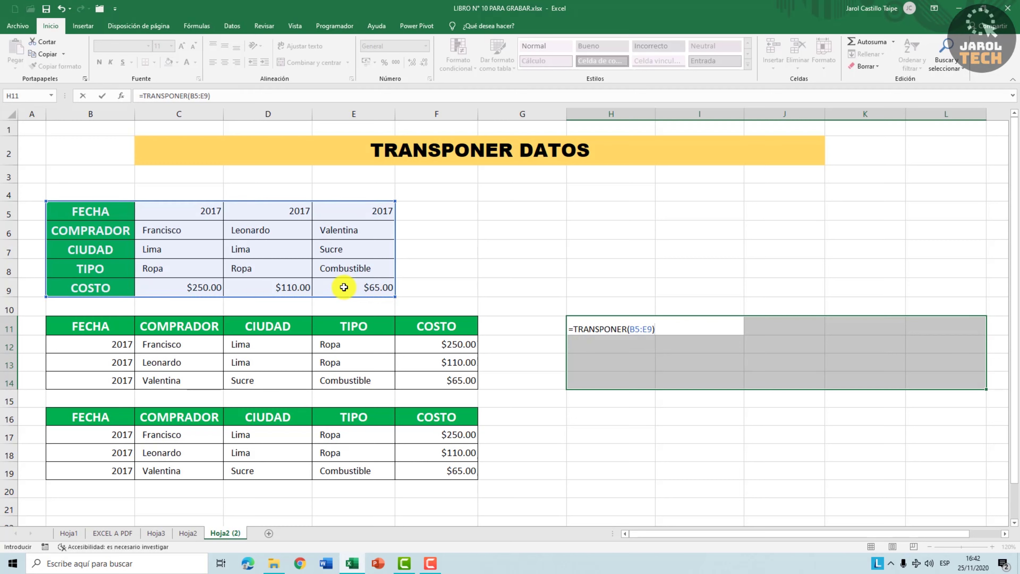
key("ctrl+shift+Return")
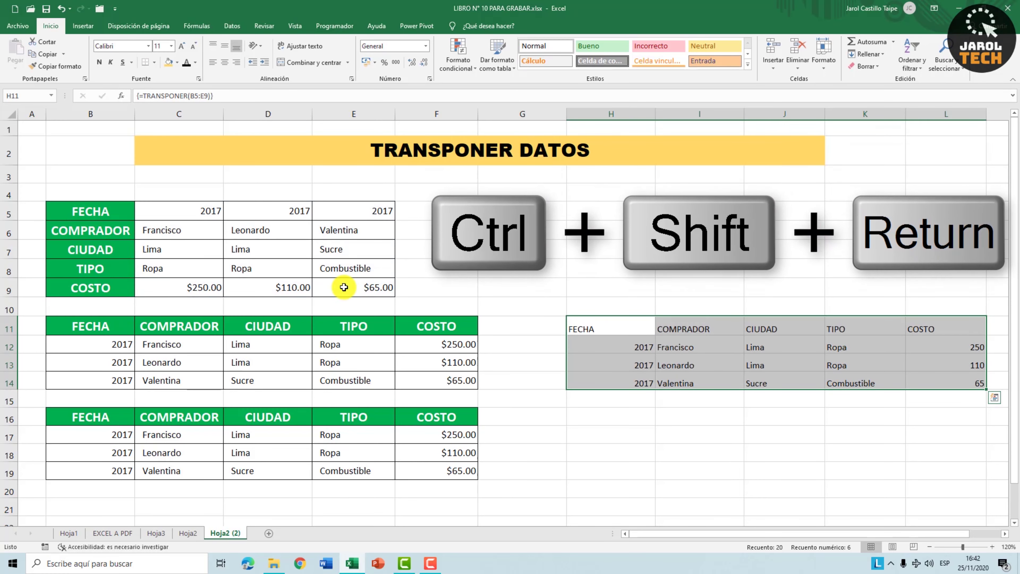
Step: Inspect the transposed result cells and select the header row H11:L11
left_click(608, 322)
left_click(787, 328)
left_click(883, 327)
left_click(943, 328)
left_click(935, 350)
left_click(677, 346)
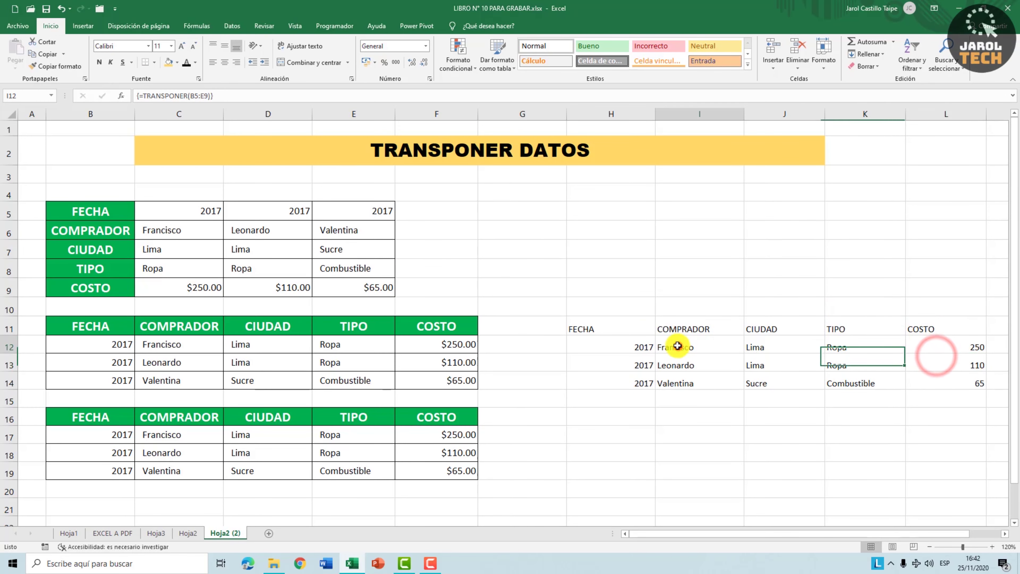
left_click(609, 326)
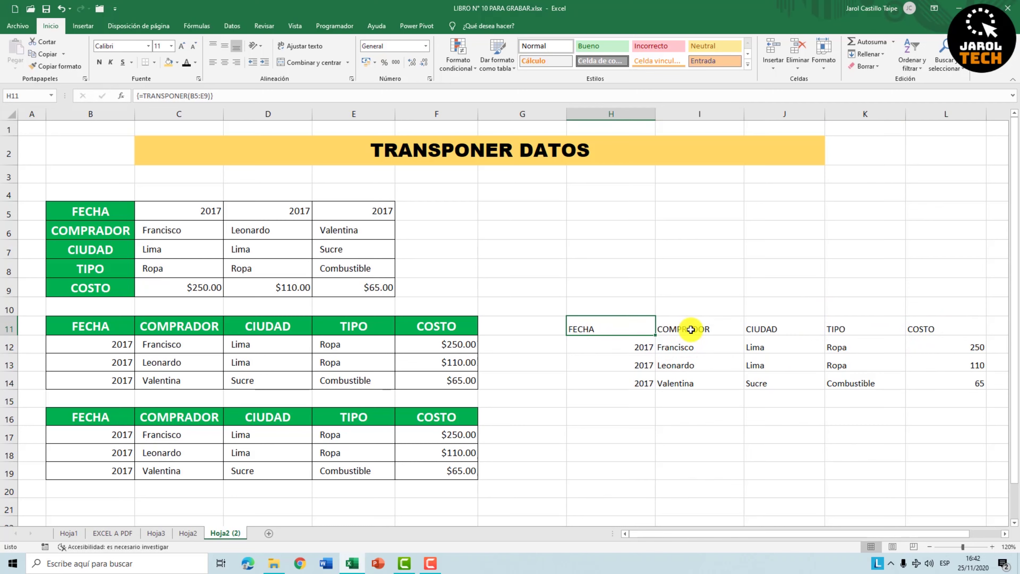
left_click_drag(639, 327, 931, 328)
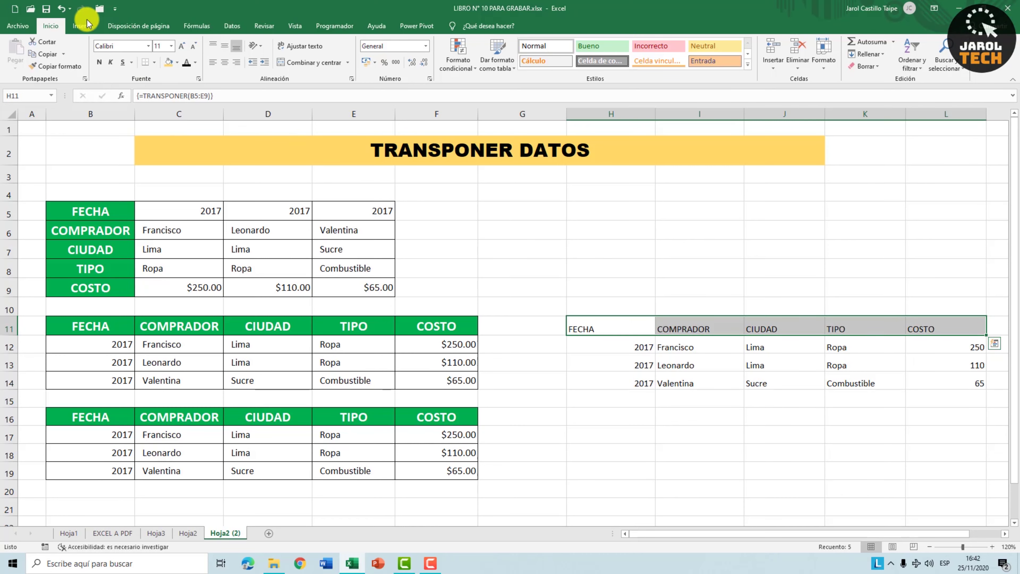
Step: Fill the header row H11:L11 green and give H11:L14 All Borders
left_click(178, 62)
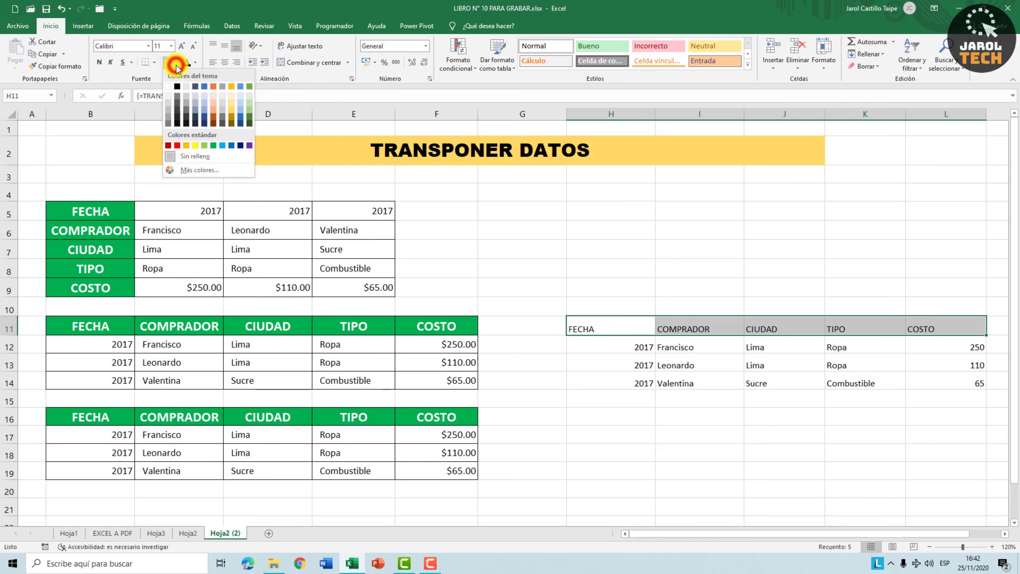
left_click(213, 145)
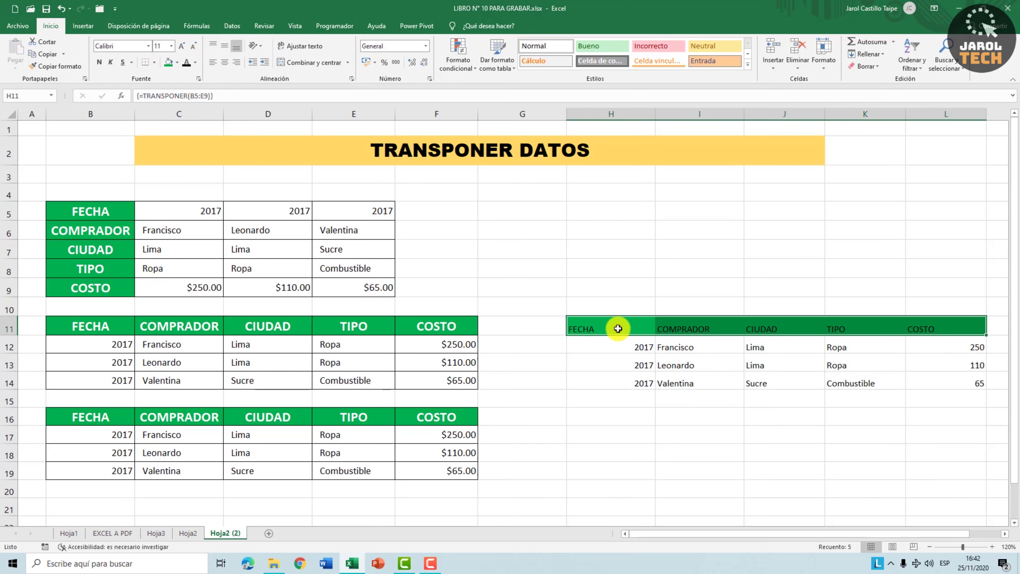
left_click_drag(618, 328, 980, 383)
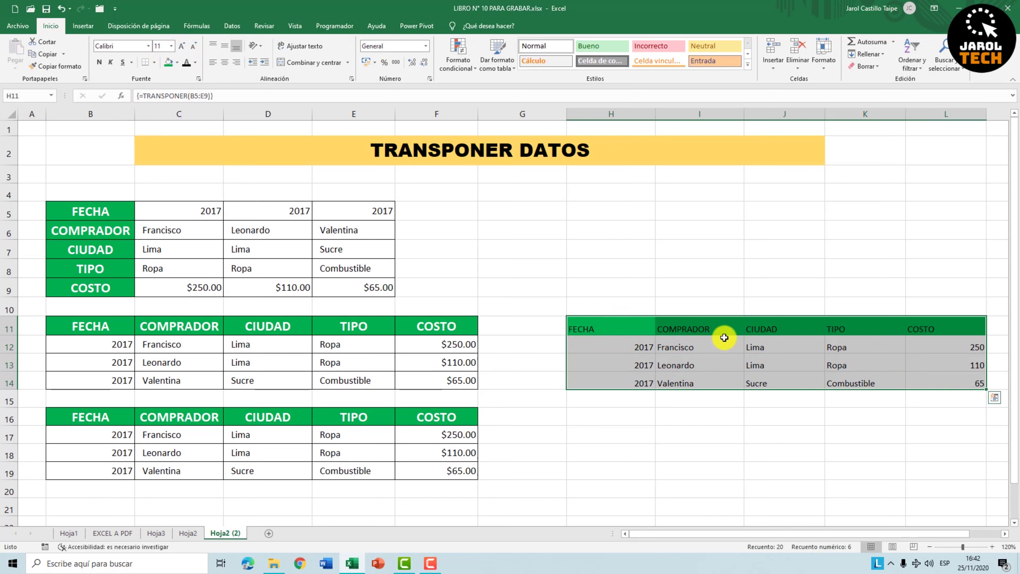
left_click(155, 62)
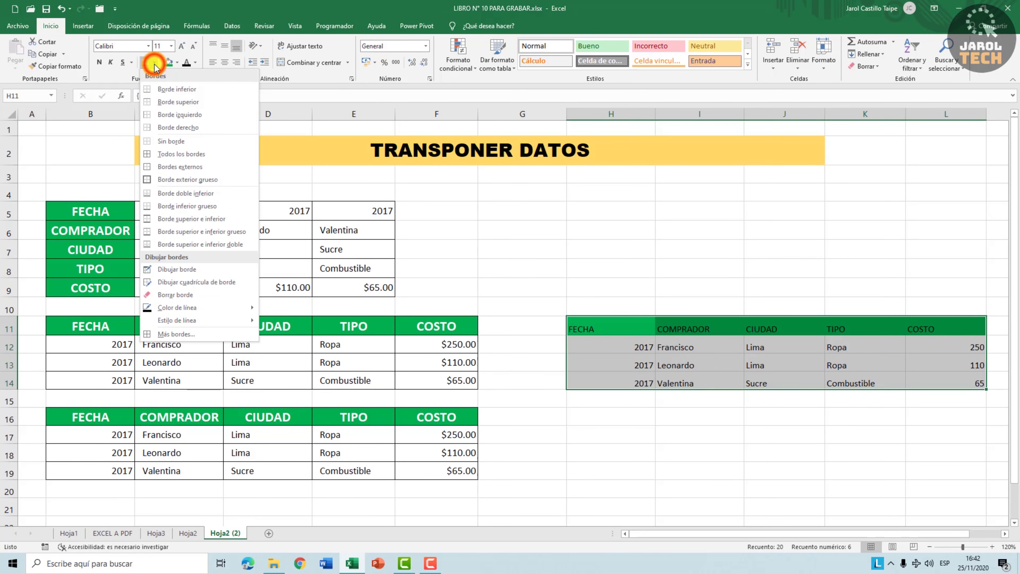
left_click(173, 161)
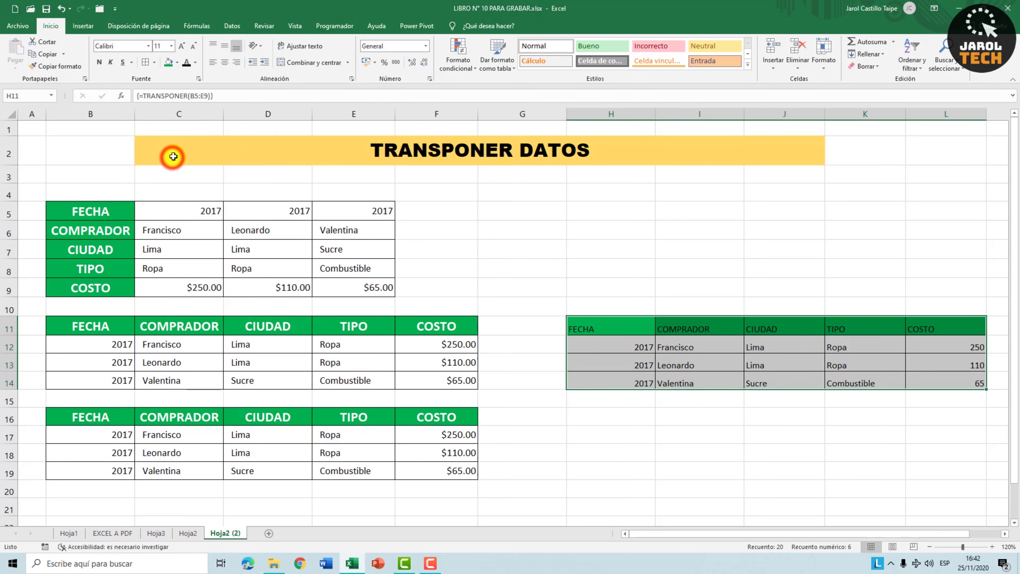
left_click(762, 364)
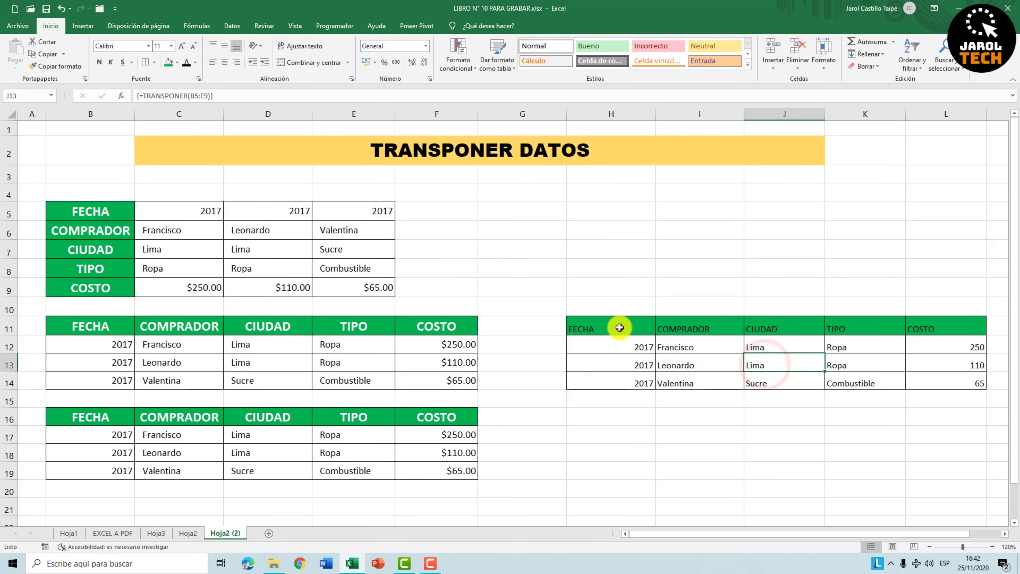
Step: Make the H11:L11 headers centred, middle-aligned, white, bold and size 16
left_click_drag(621, 338, 951, 326)
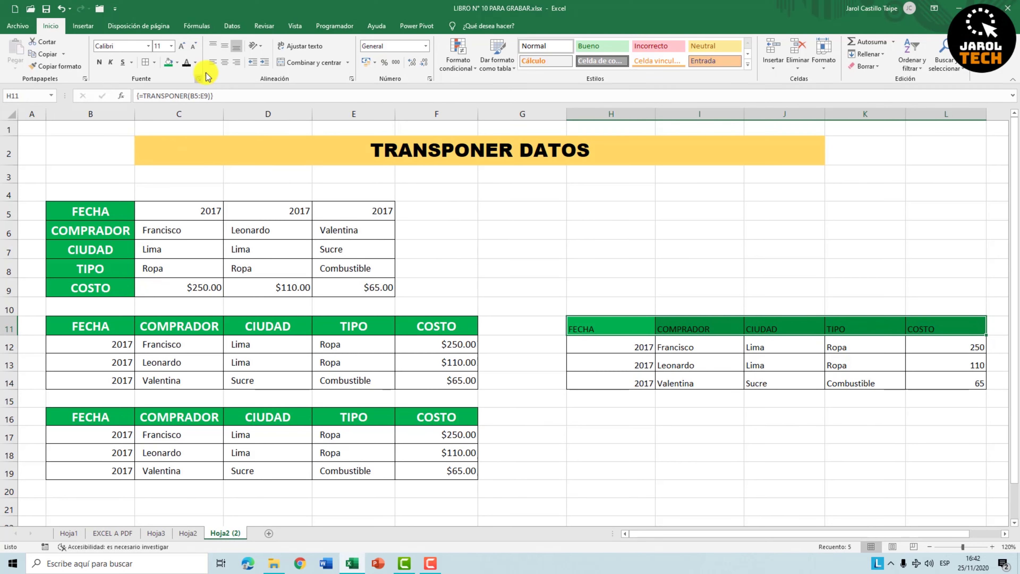
left_click(224, 63)
left_click(225, 47)
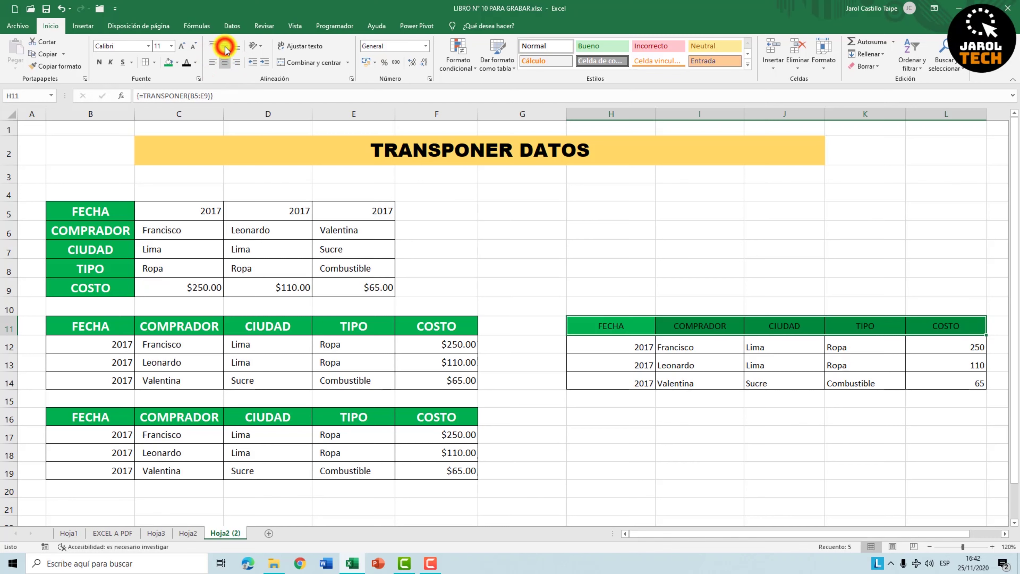
left_click(198, 68)
left_click(185, 96)
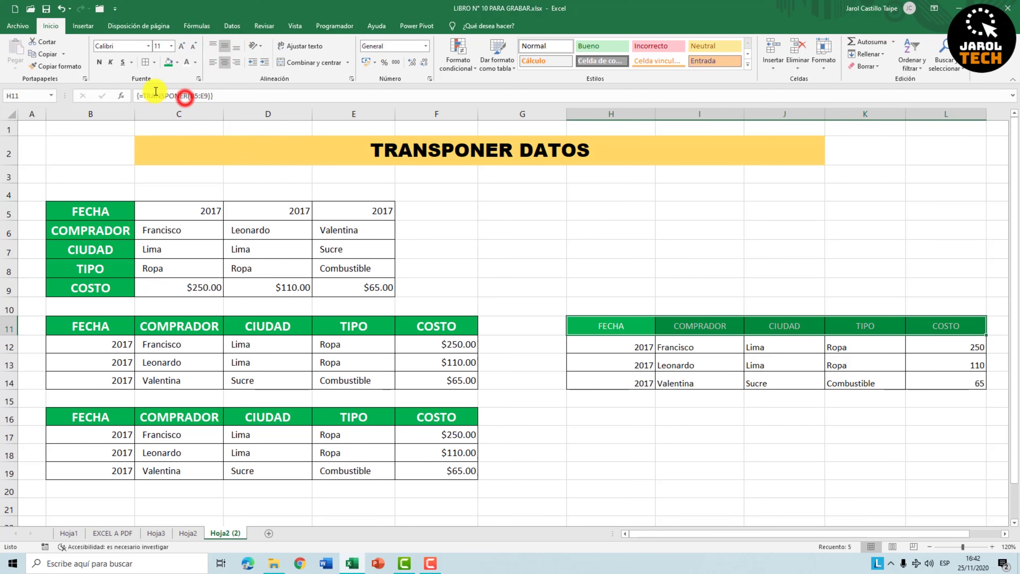
left_click(99, 63)
left_click(181, 46)
left_click(181, 47)
left_click(181, 46)
Step: Review the formatted cells of the H11:L14 table and the lower copy's TIPO header
left_click(702, 330)
left_click(610, 328)
left_click(660, 361)
left_click(612, 361)
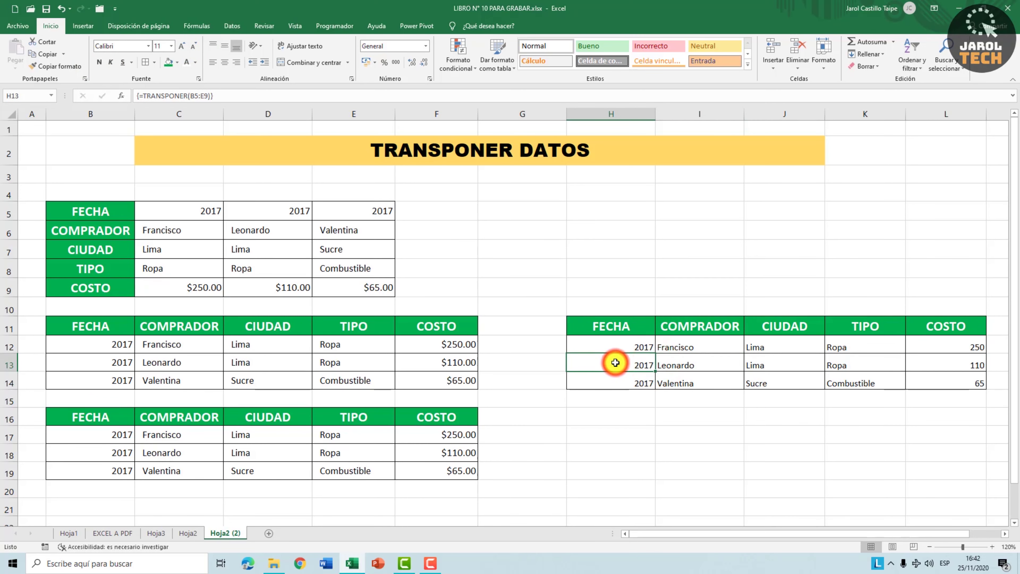
left_click(630, 339)
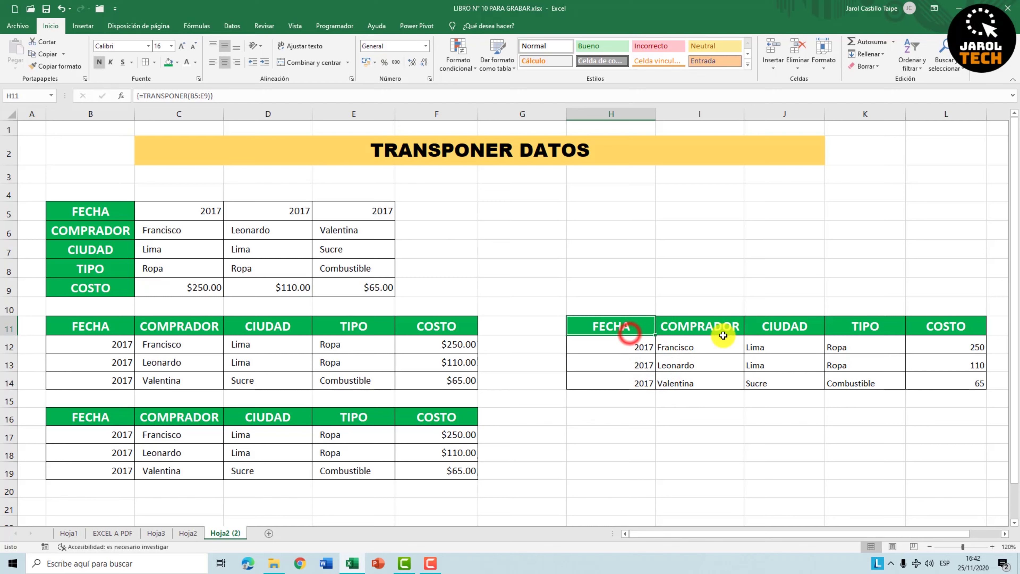
left_click(744, 338)
left_click(334, 419)
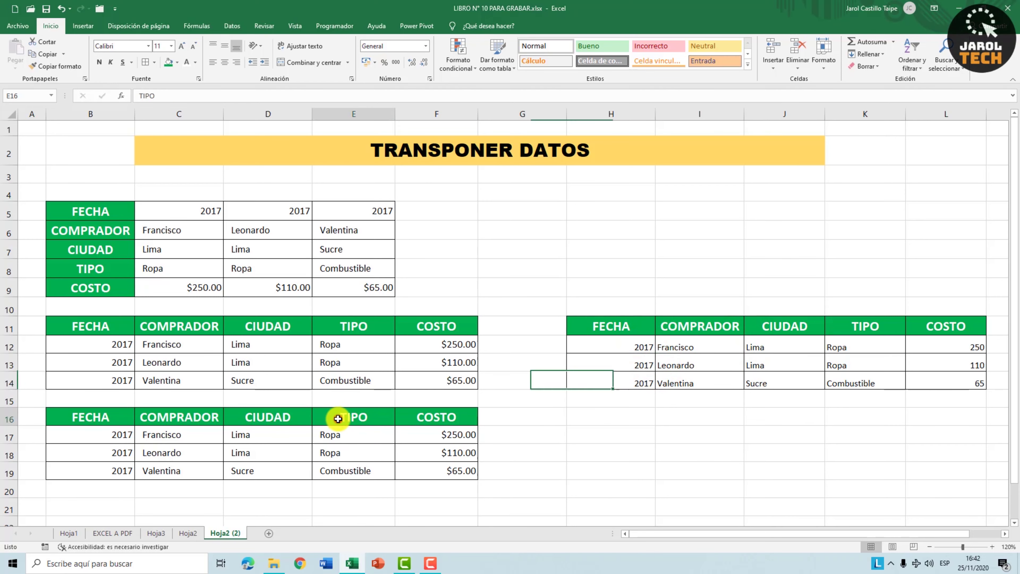
Step: Copy B5:E9 and paste it transposed at H16 via Pegado especial (Ctrl+Alt+V)
left_click(269, 418)
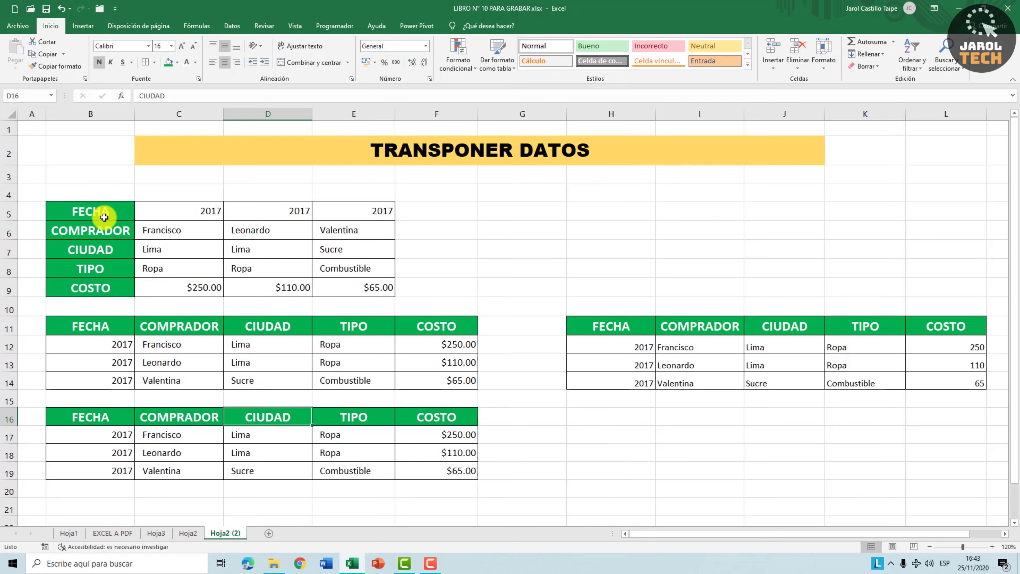
left_click_drag(104, 217, 337, 288)
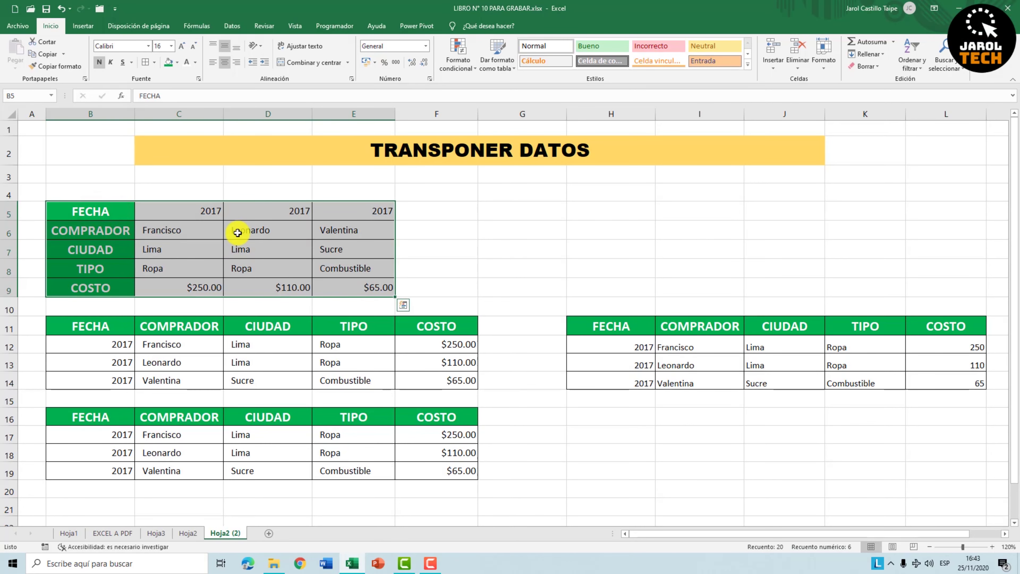
key("ctrl+c")
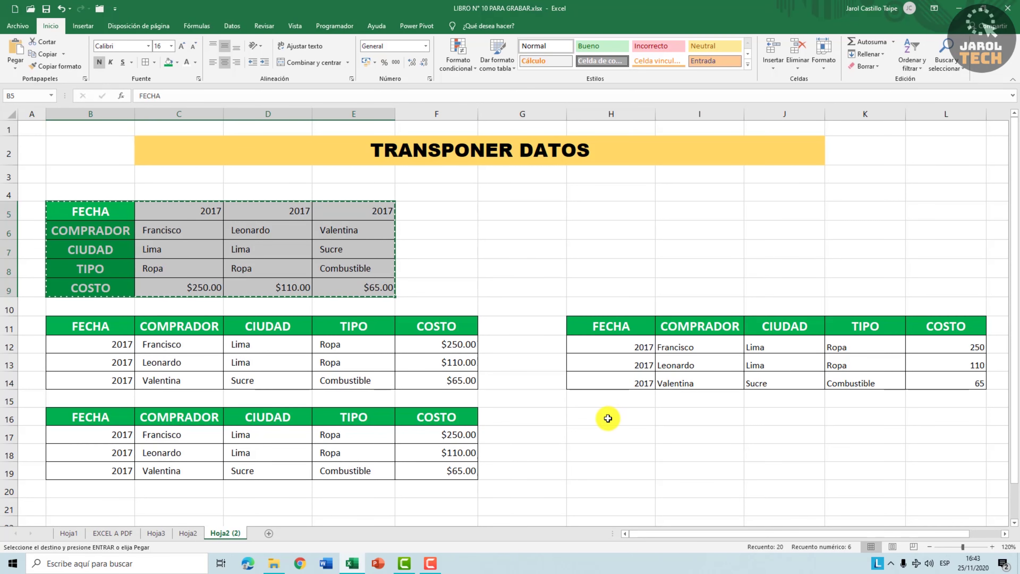
left_click(607, 418)
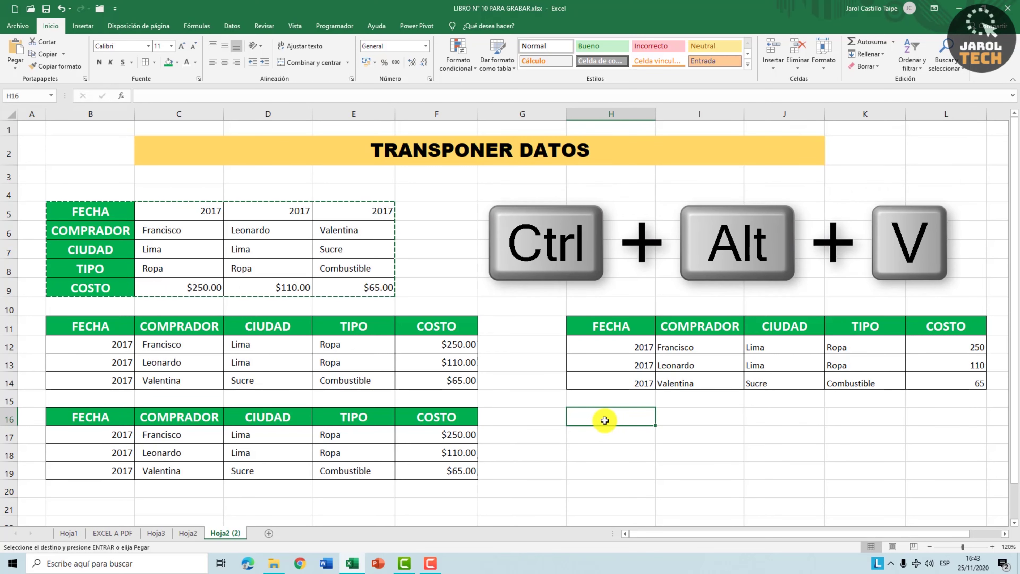
key("ctrl+alt+v")
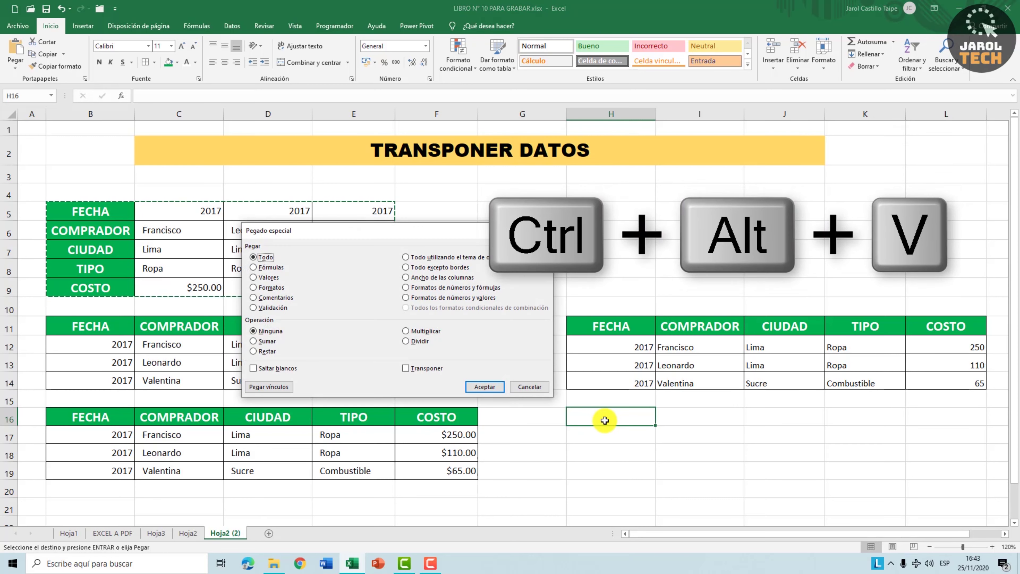
left_click_drag(470, 234, 449, 235)
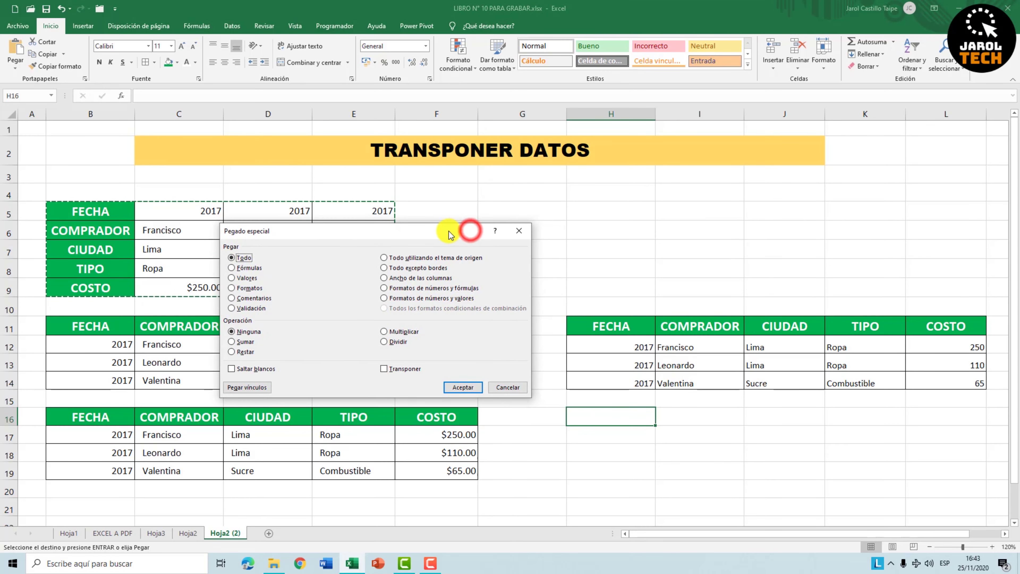
left_click(384, 369)
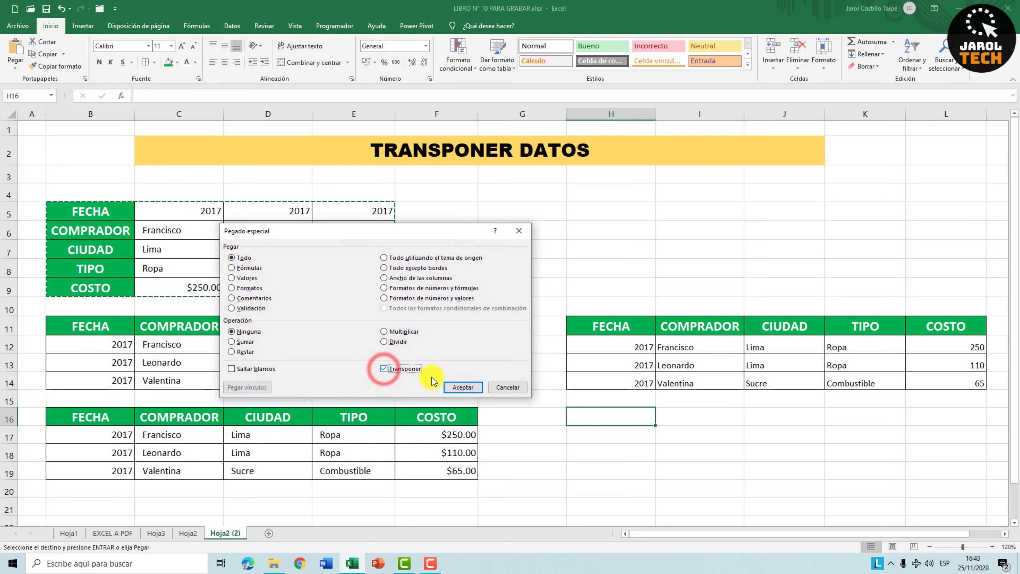
left_click(458, 389)
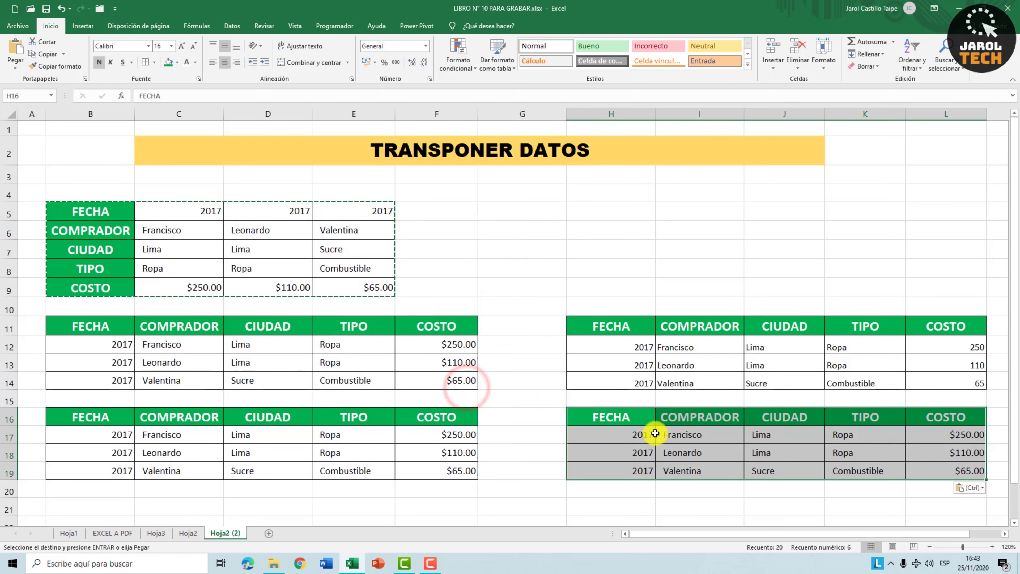
Step: Check the pasted headers and data in H16:L19, including the city Lima
left_click(653, 418)
left_click(687, 418)
left_click(776, 421)
left_click(868, 417)
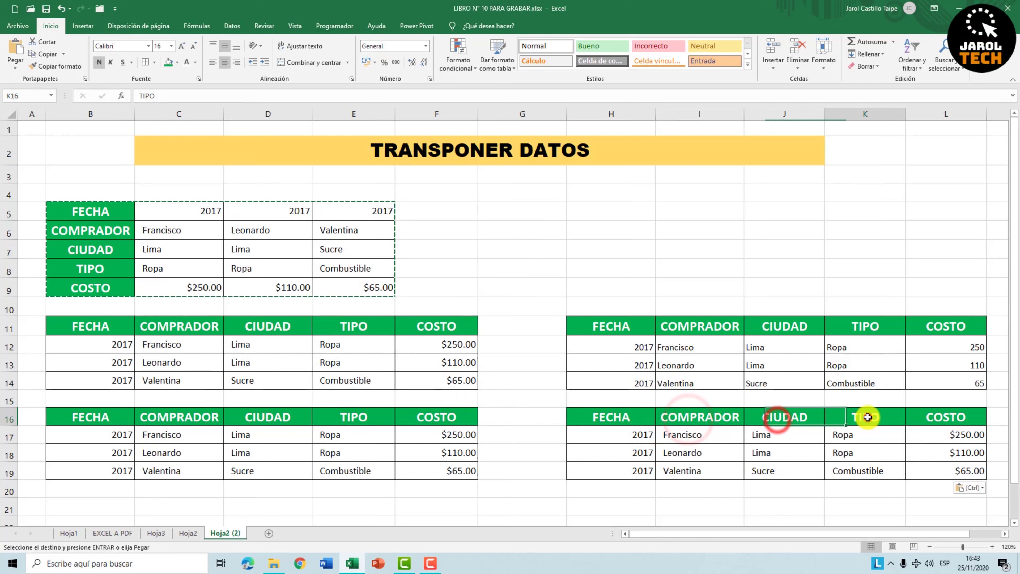
left_click(915, 419)
left_click(919, 436)
left_click(847, 437)
left_click(757, 439)
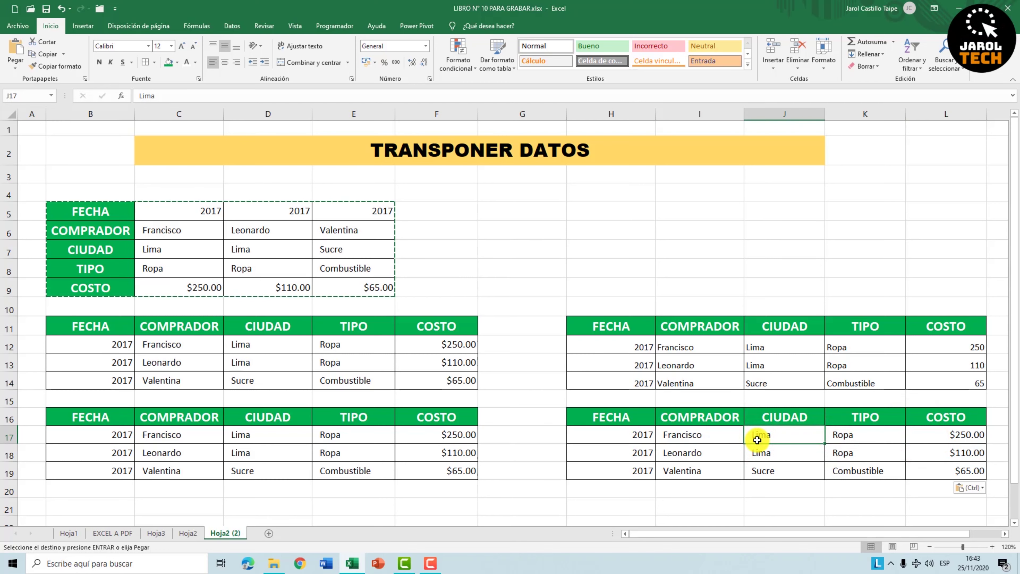
left_click(269, 328)
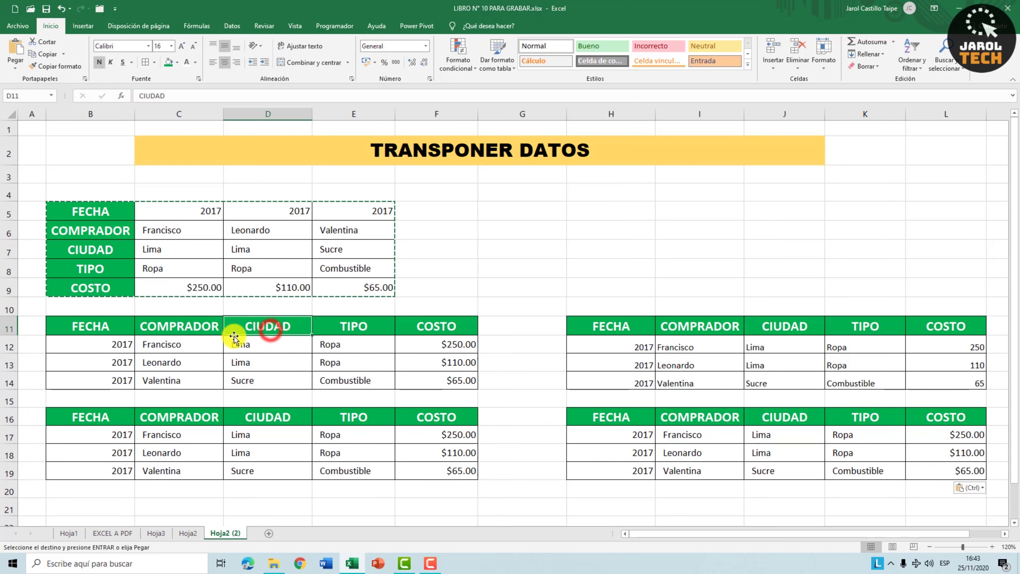
left_click(192, 326)
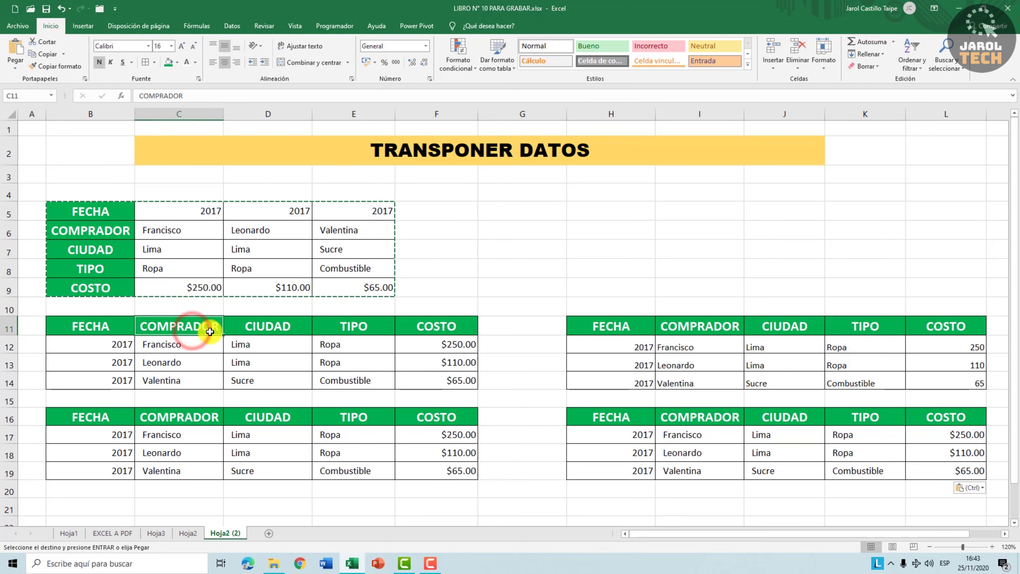
left_click(610, 326)
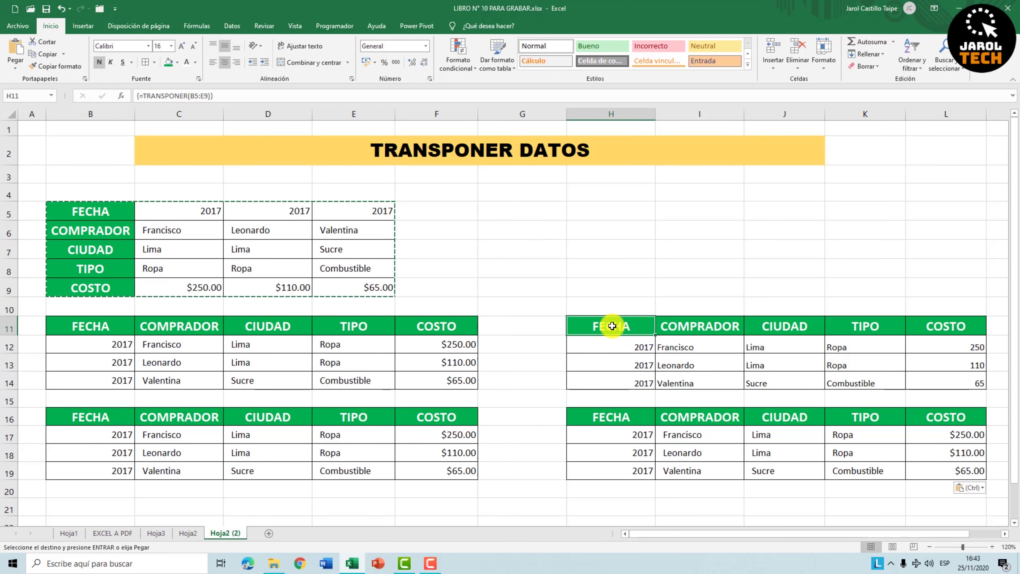